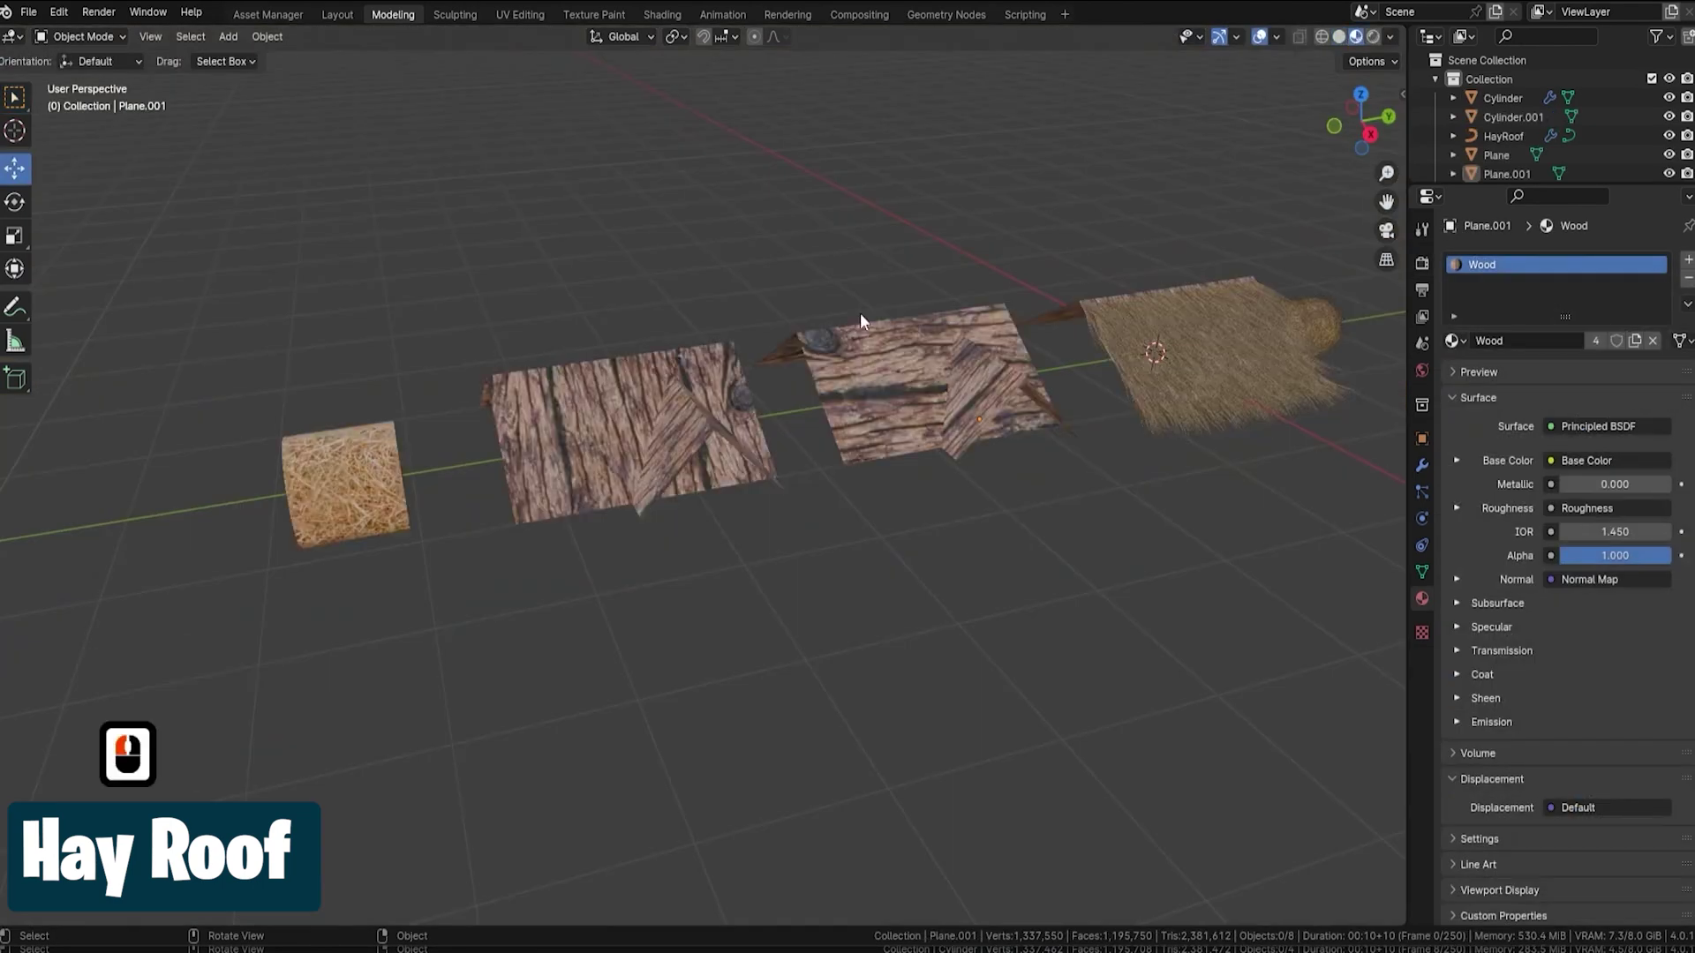
- Apply all transforms to the roof plane Plane.002
scroll(883, 389, up, 3)
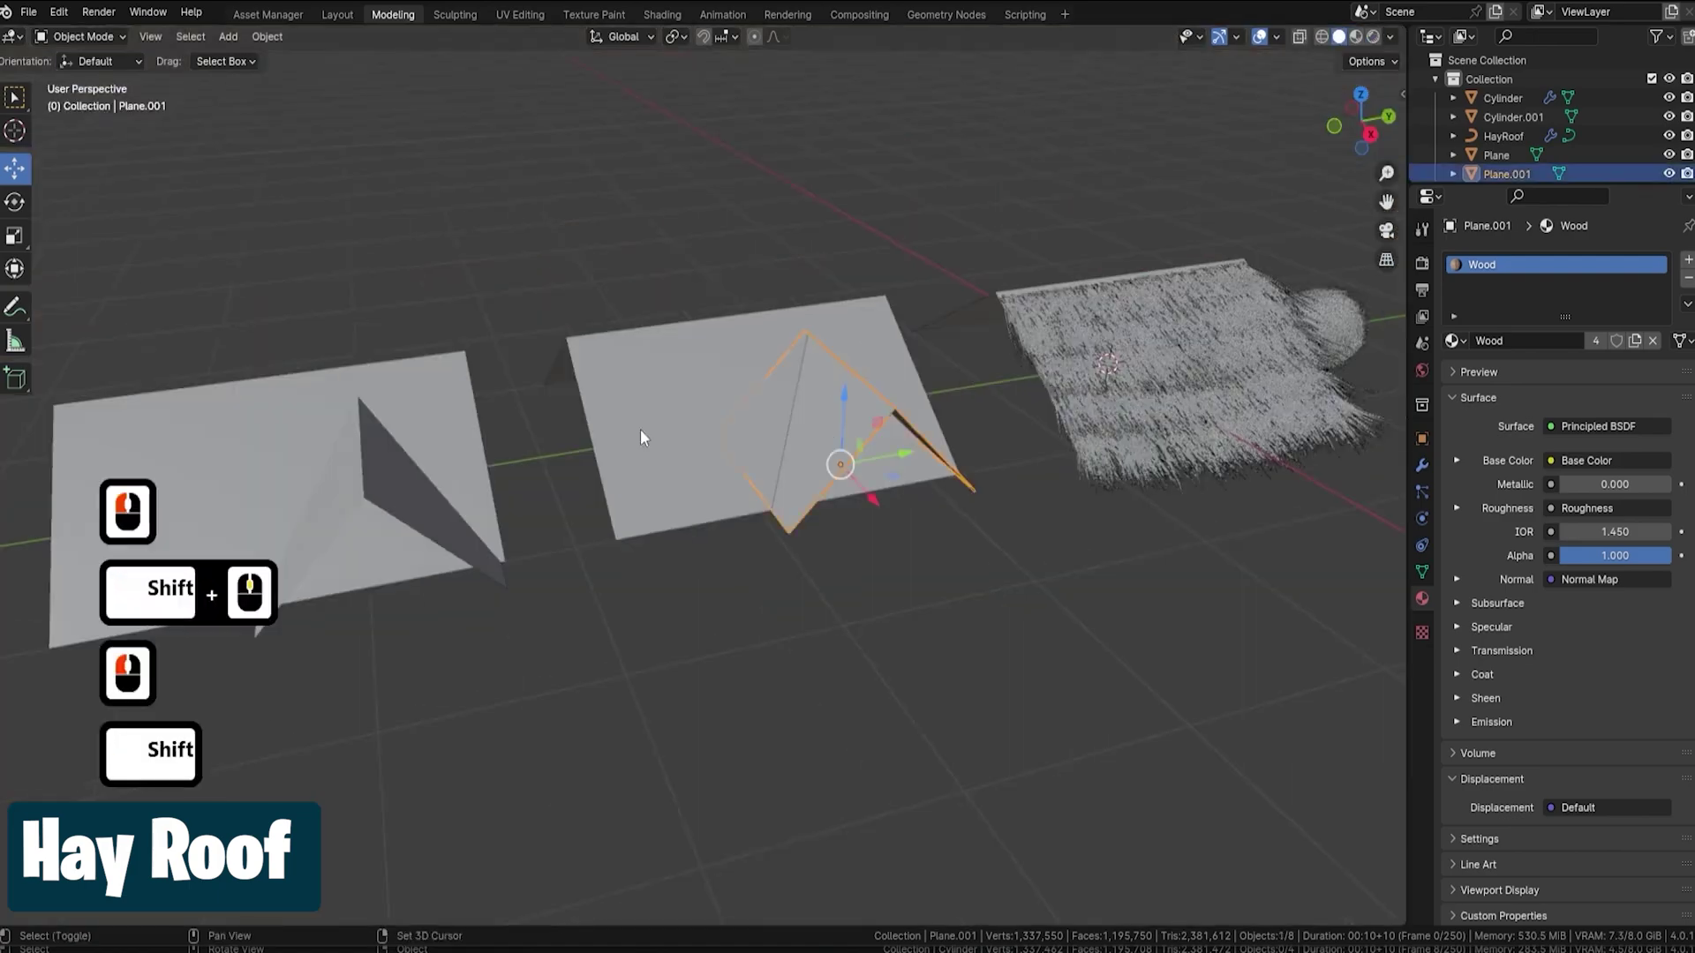
key(ctrl+a)
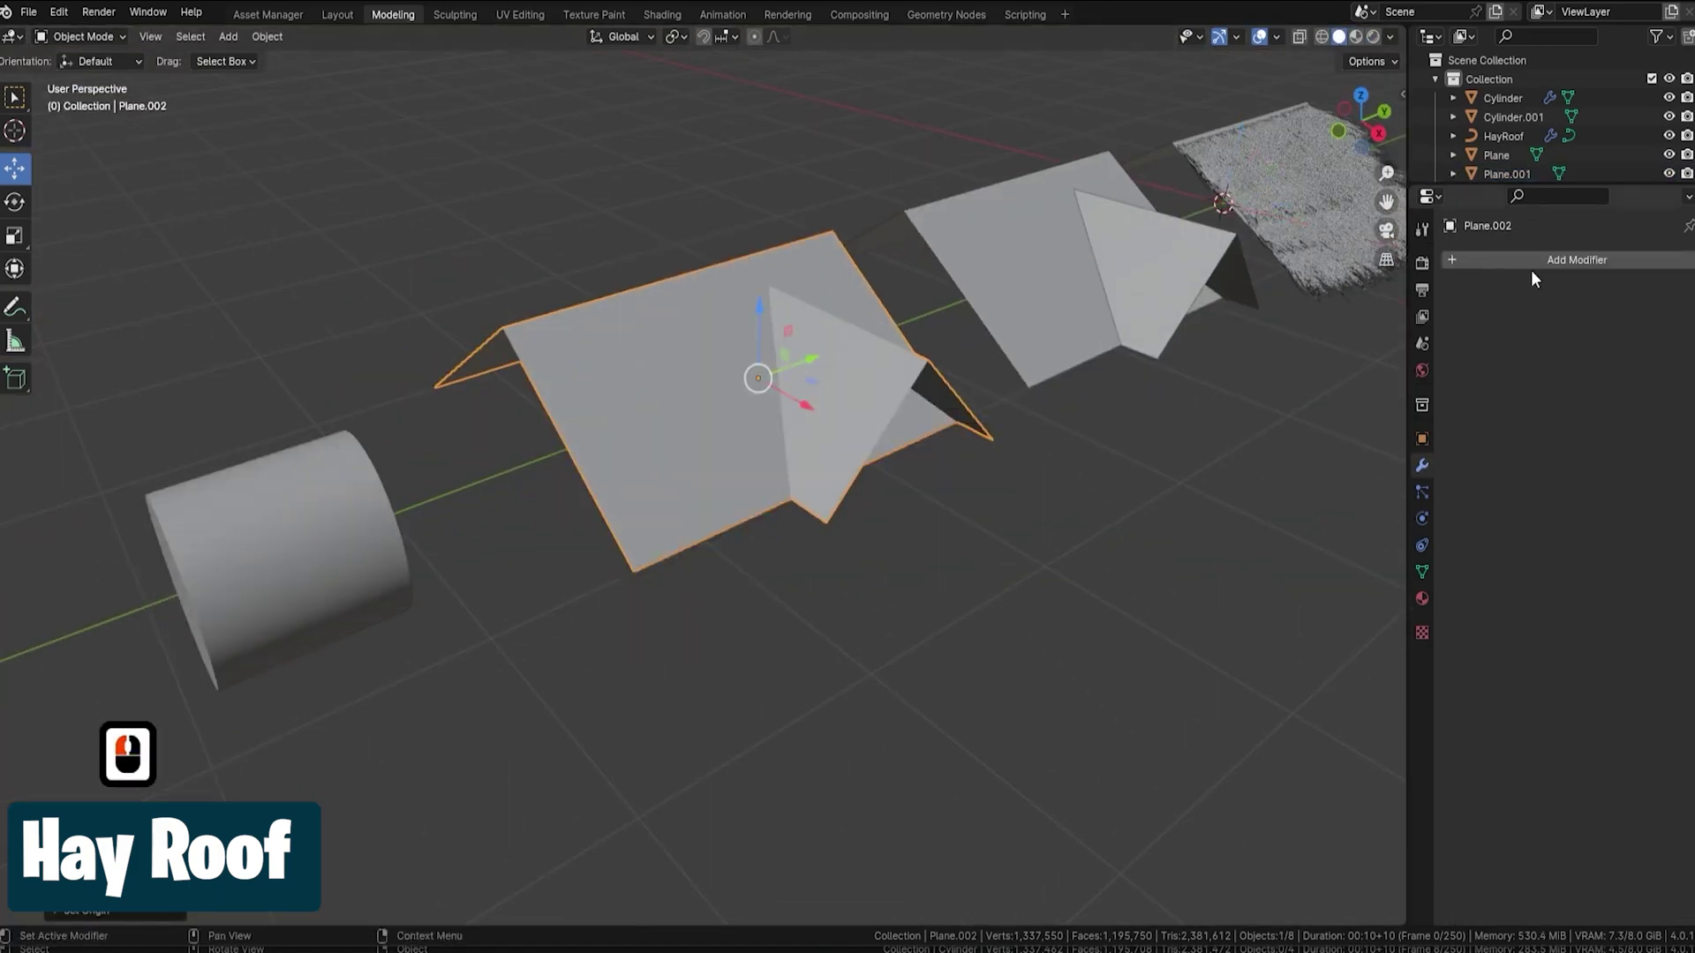
key(a)
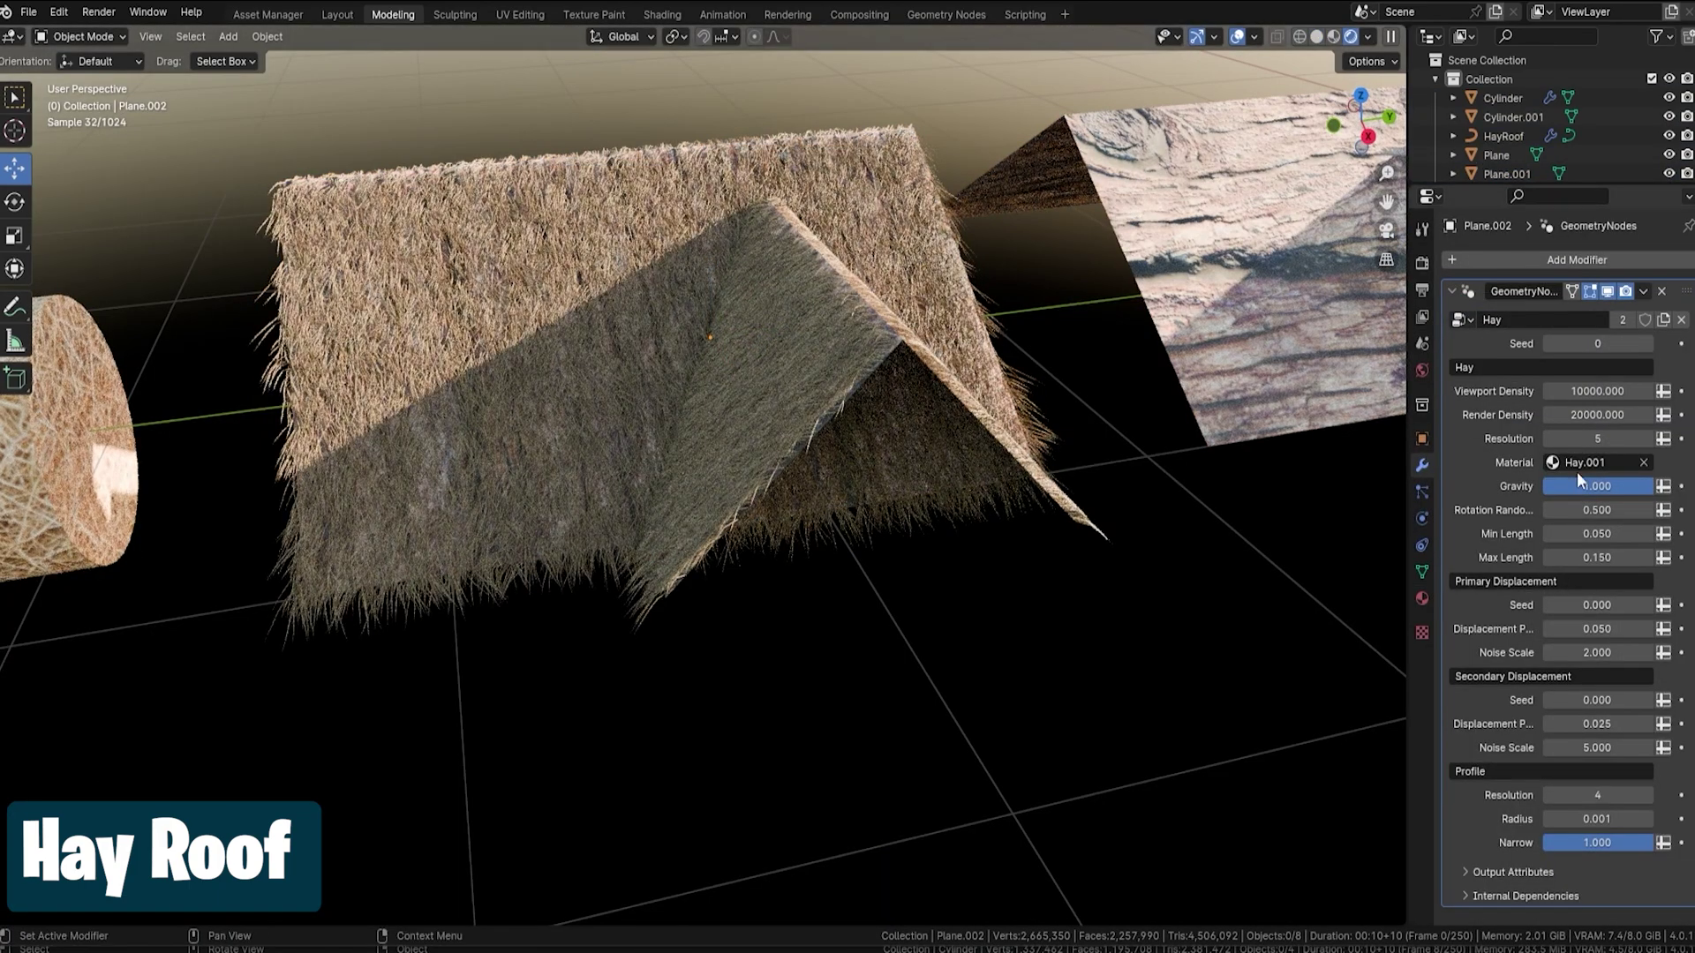
- Set the hay's Viewport Density to 6000 and its Gravity to 0
mouse_move(1581, 391)
mouse_down()
mouse_move(1518, 391)
mouse_move(1554, 391)
mouse_up()
click(1597, 486)
text(0)
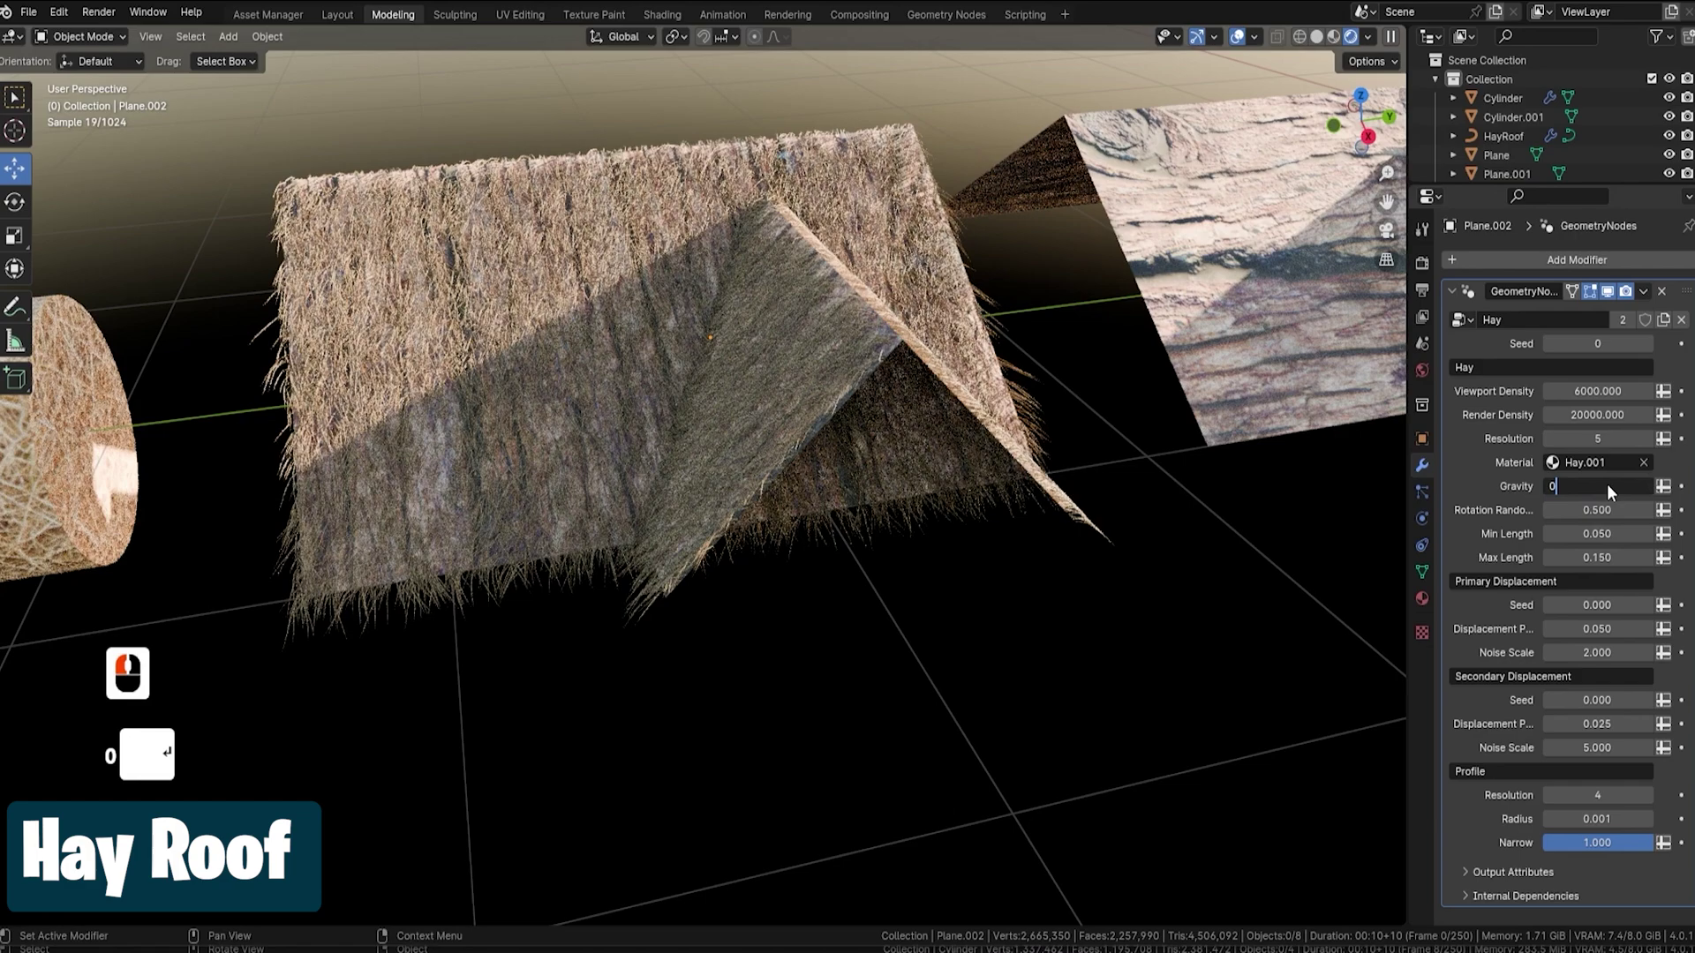
key(Return)
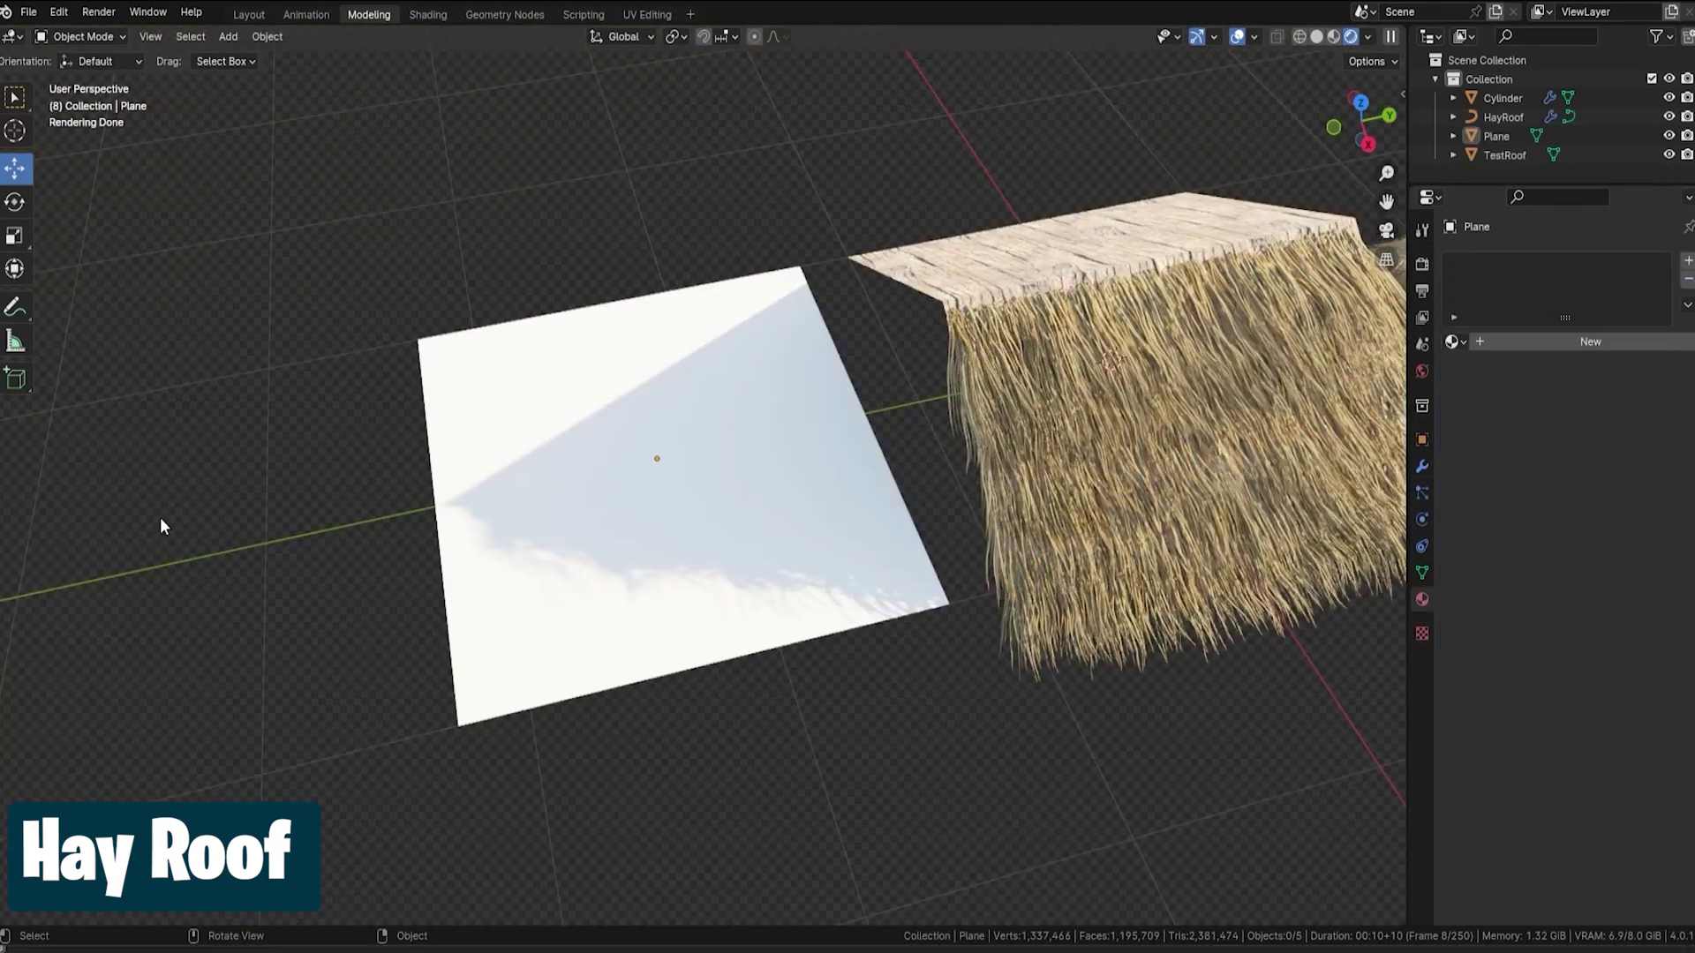
- Draw a freehand curve above the plane in top view and give it the HayRoof geometry-nodes effect
click(689, 477)
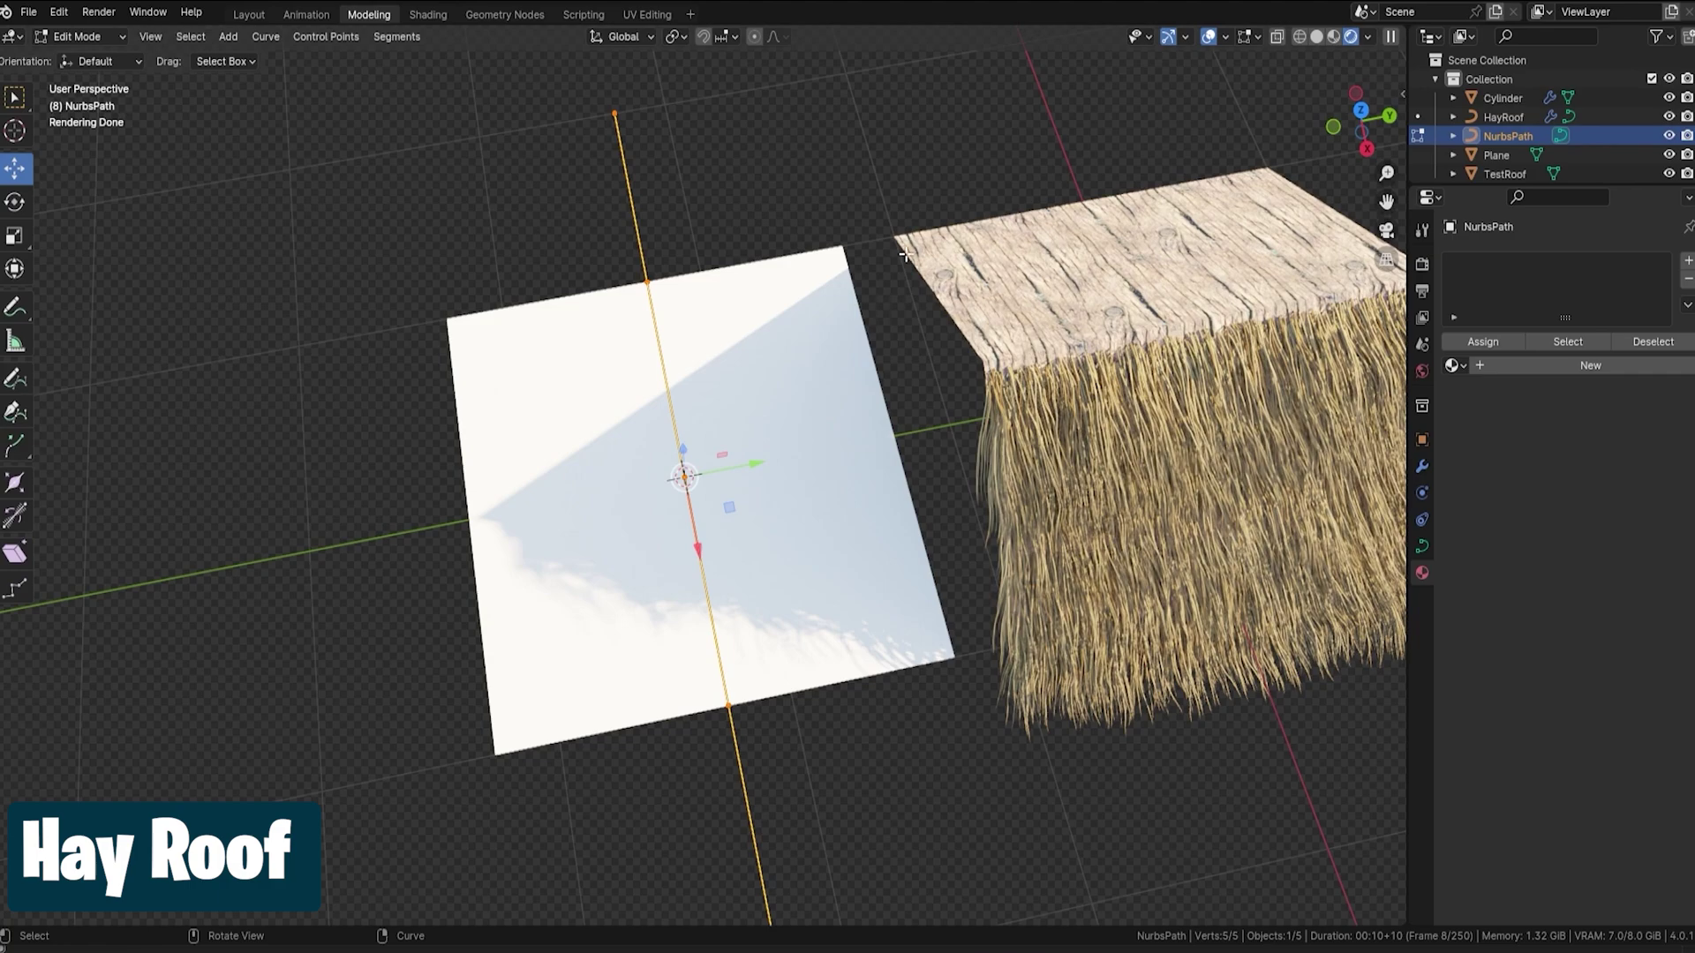
click(16, 380)
key(KP_7)
click(1512, 288)
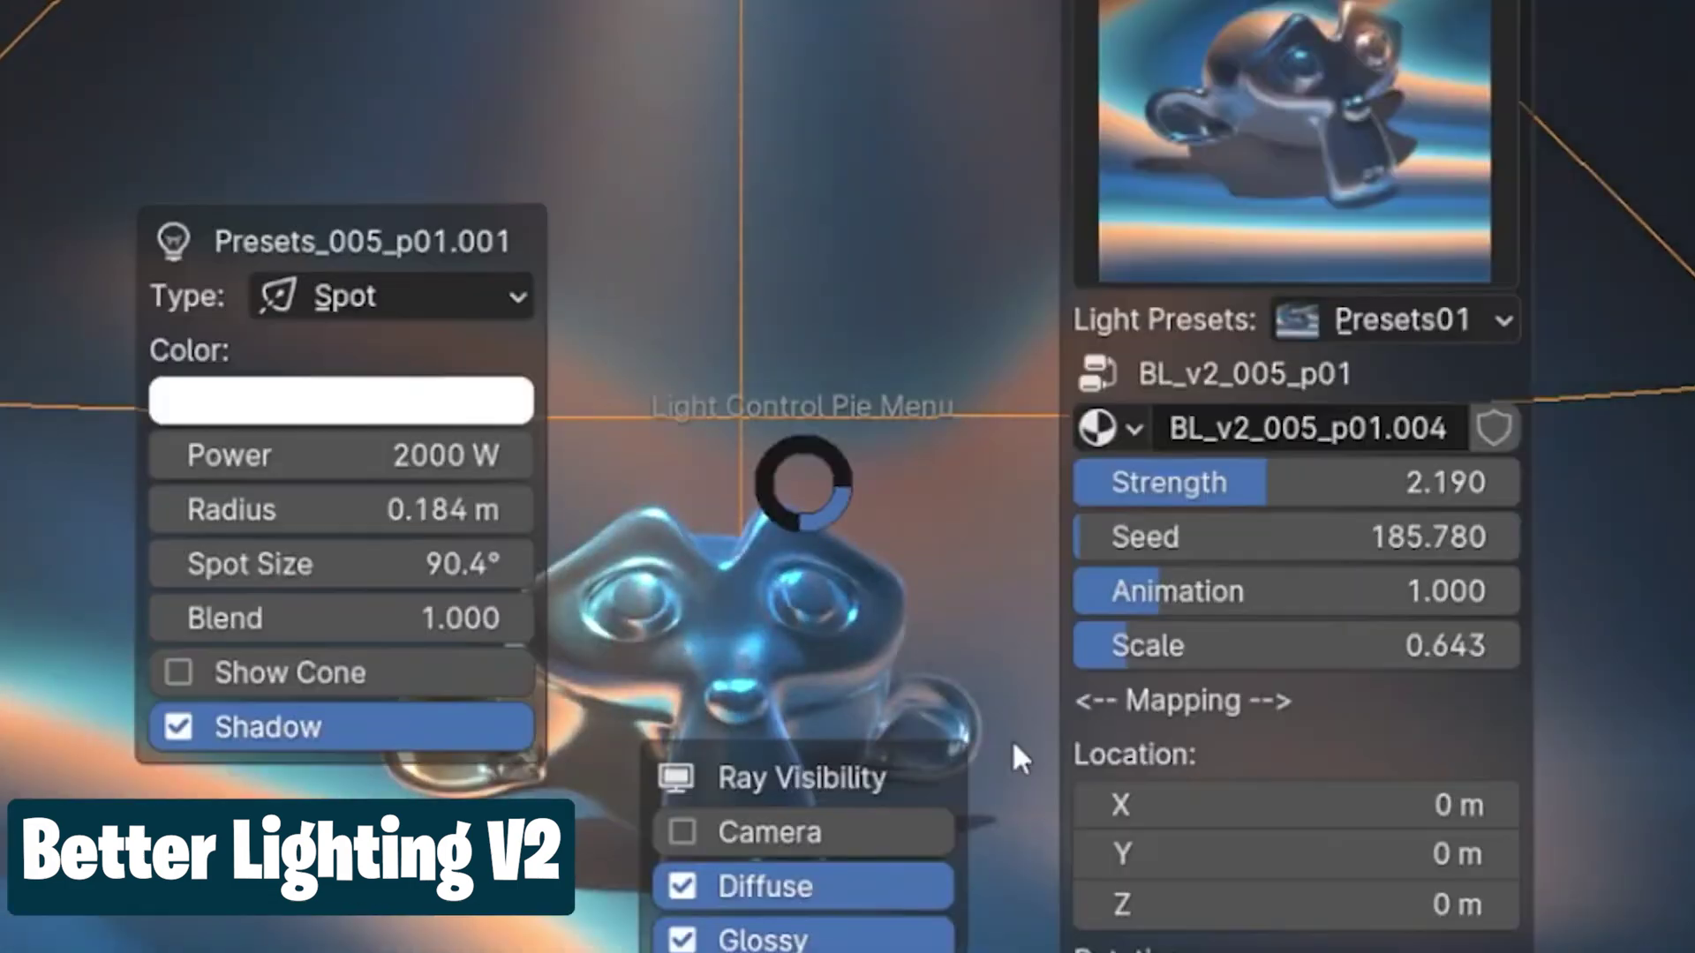
- Slide the Presets_005_p01.001 spot light along X by dragging its Location X field
mouse_move(1280, 805)
mouse_down()
mouse_move(1377, 805)
mouse_move(1271, 805)
mouse_up()
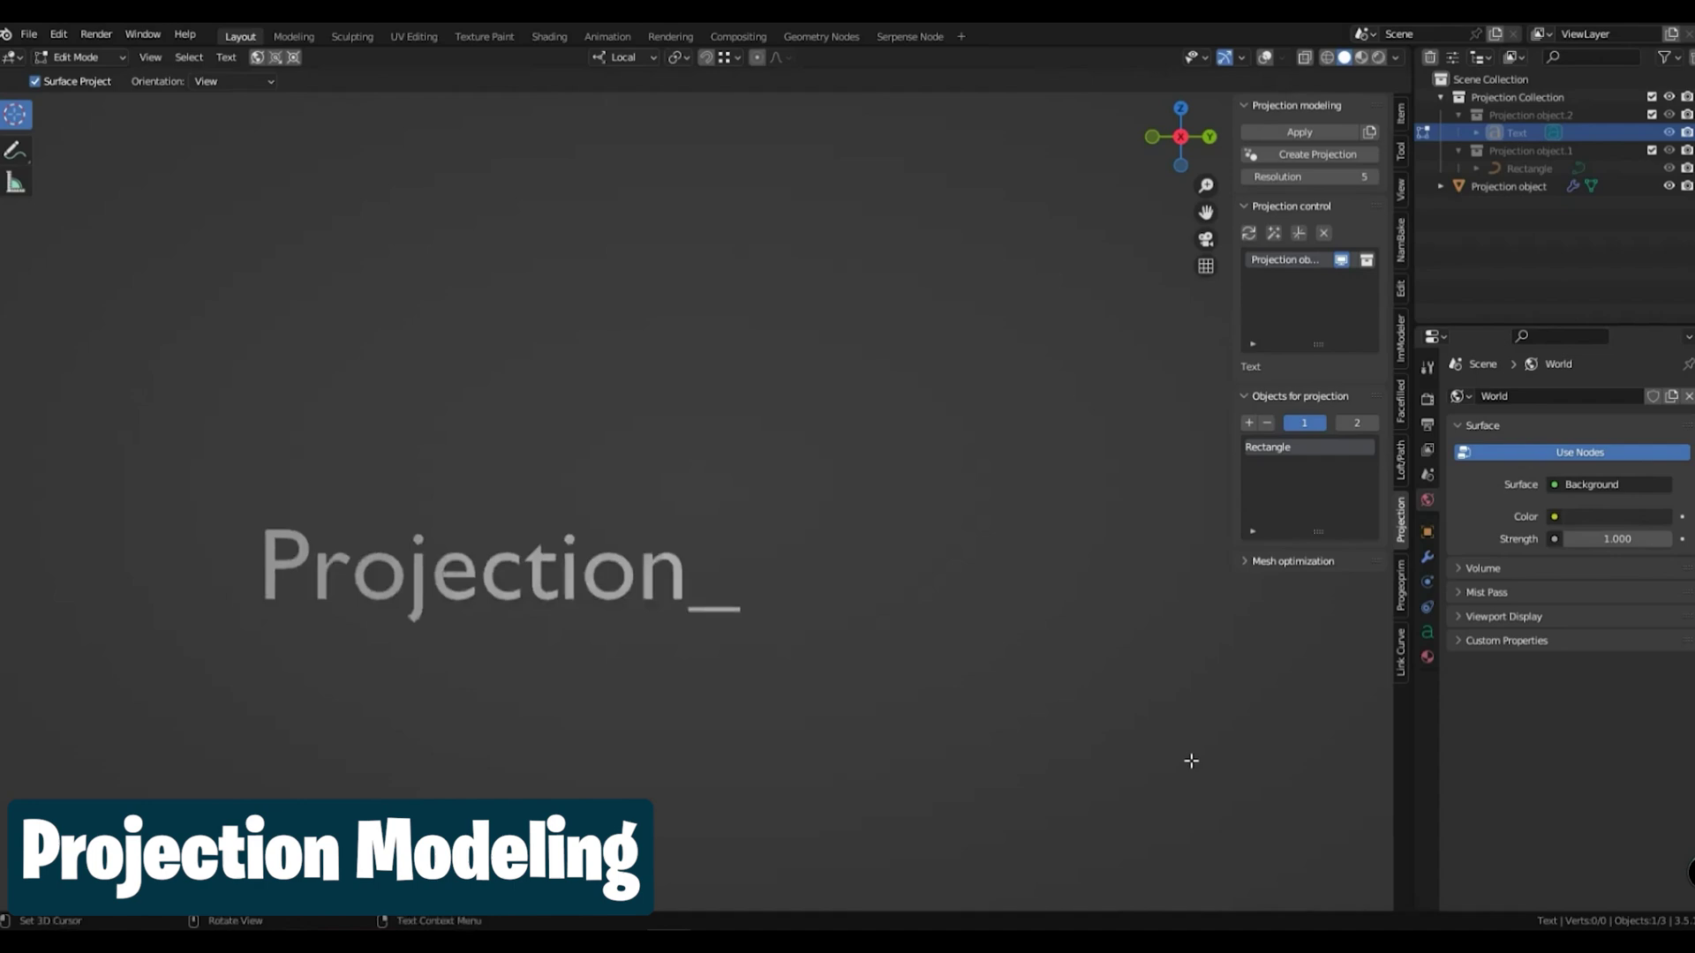
- Orbit the viewport to see the raised 3-D 'Projection' letters on the surface
middle_drag(1191, 761, 905, 725)
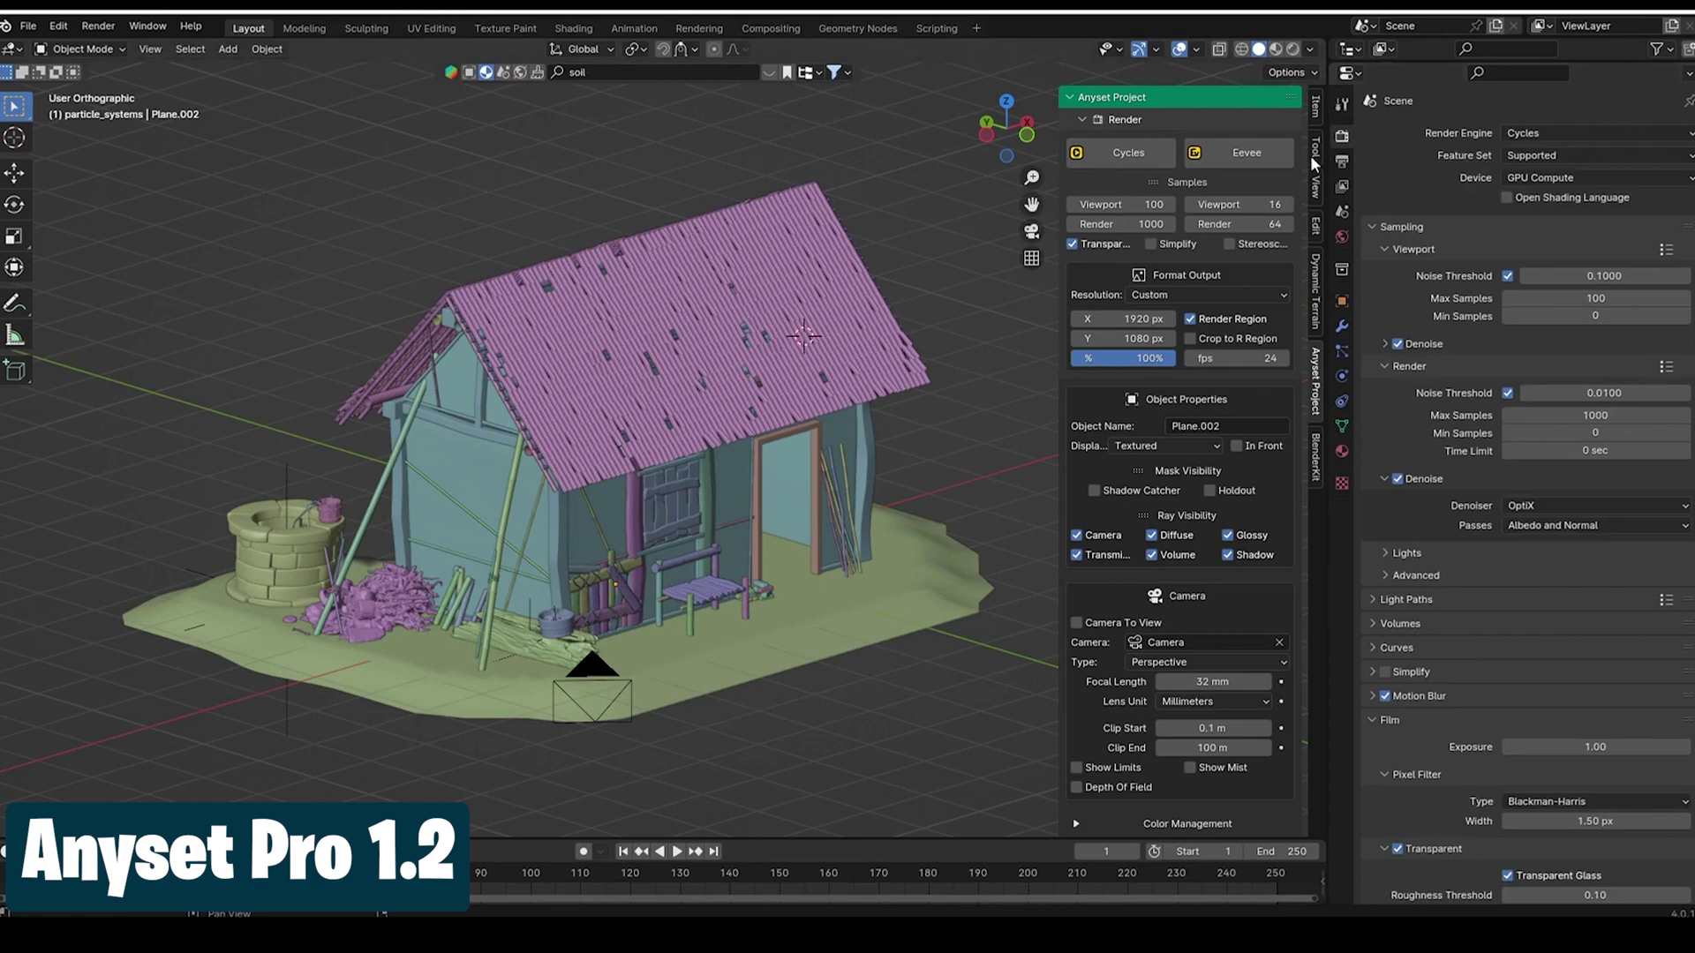
- Set the render resolution preset to 1080p / Full HD, after briefly trying Square
click(1205, 294)
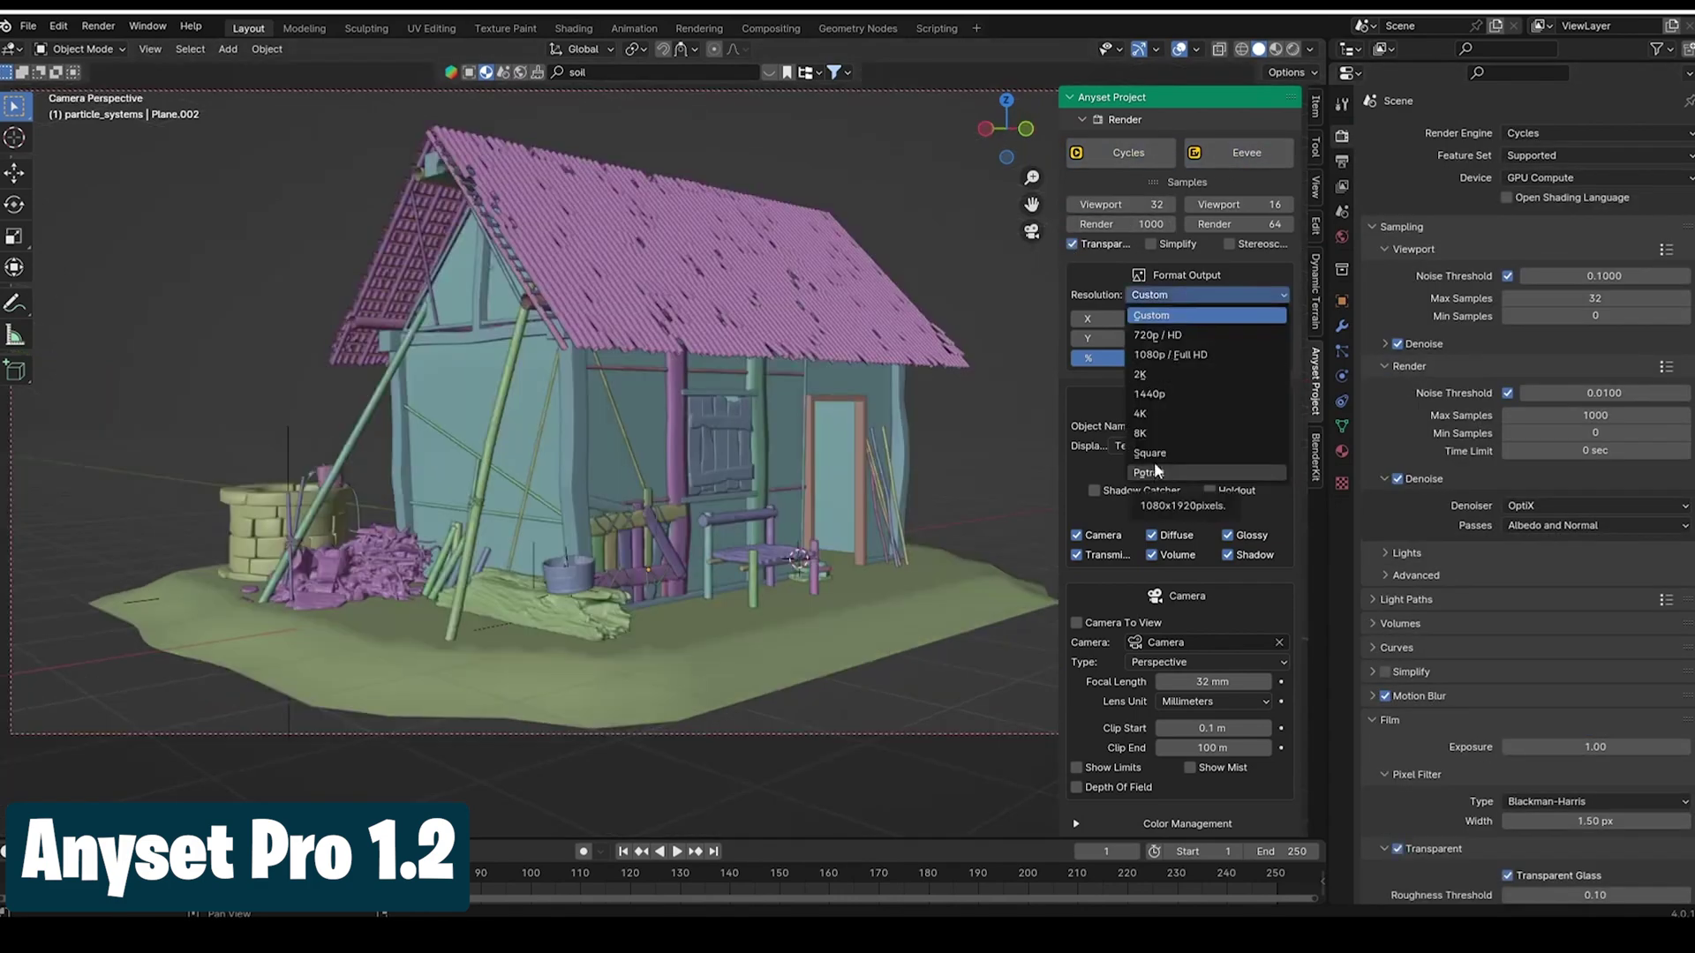
click(1149, 453)
click(1205, 294)
click(1171, 354)
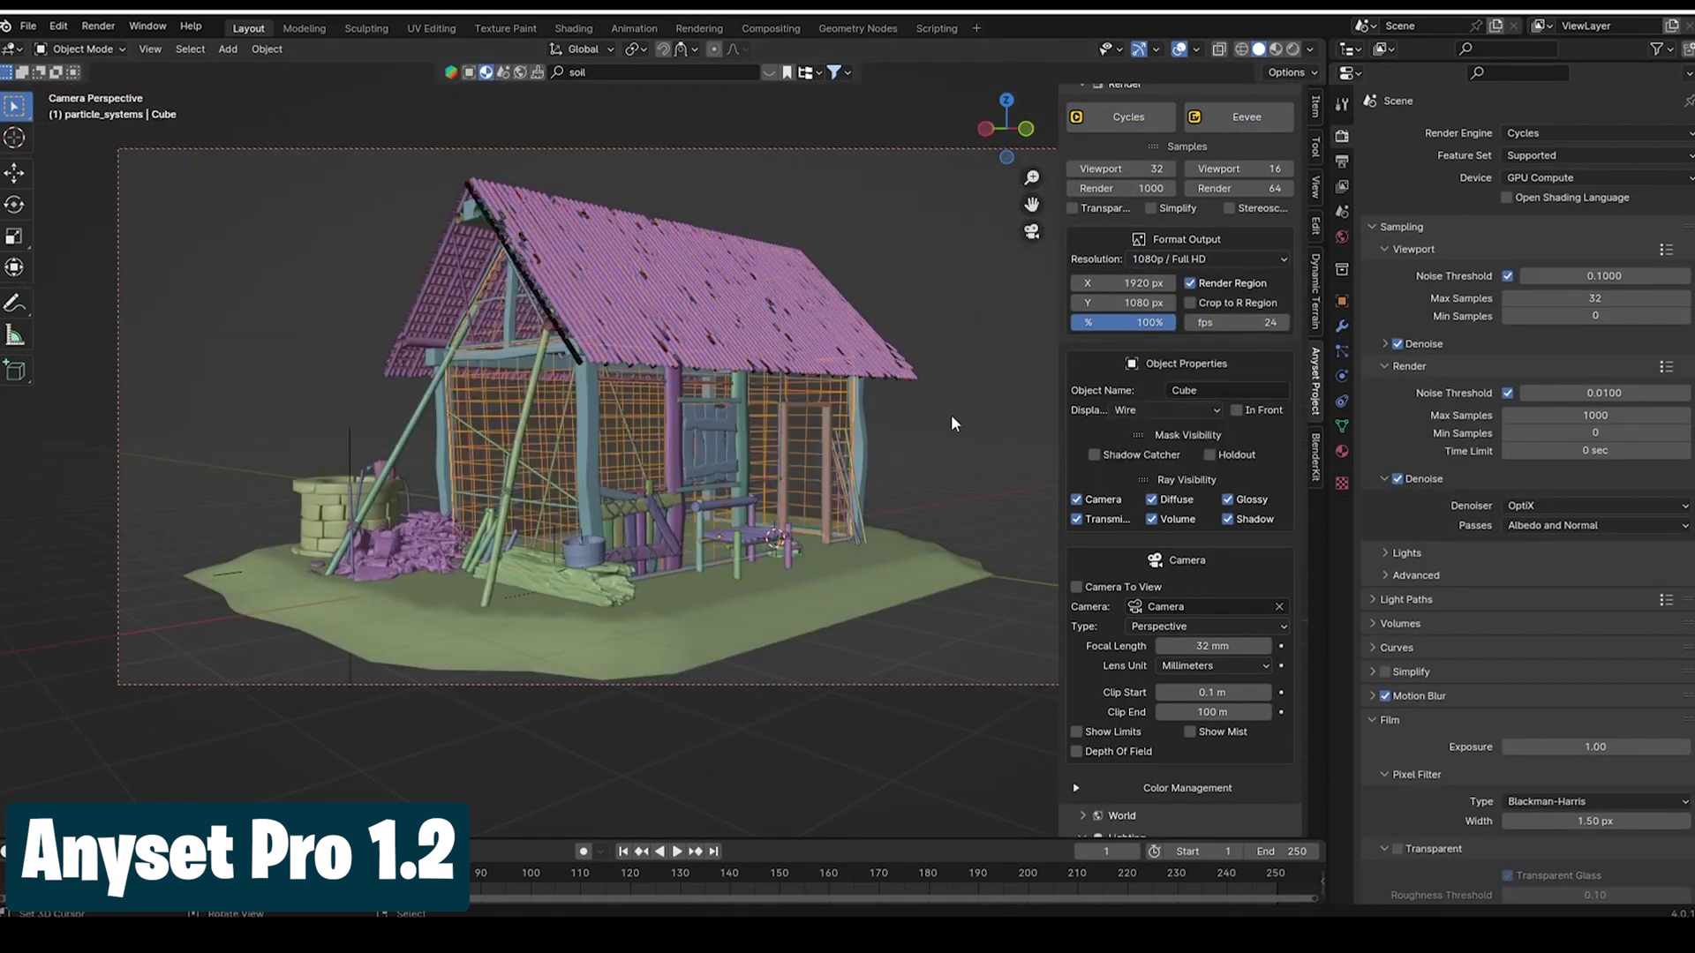
- Show the cube as solid instead of wire, then add and delete a UV sphere
click(1166, 410)
click(1169, 450)
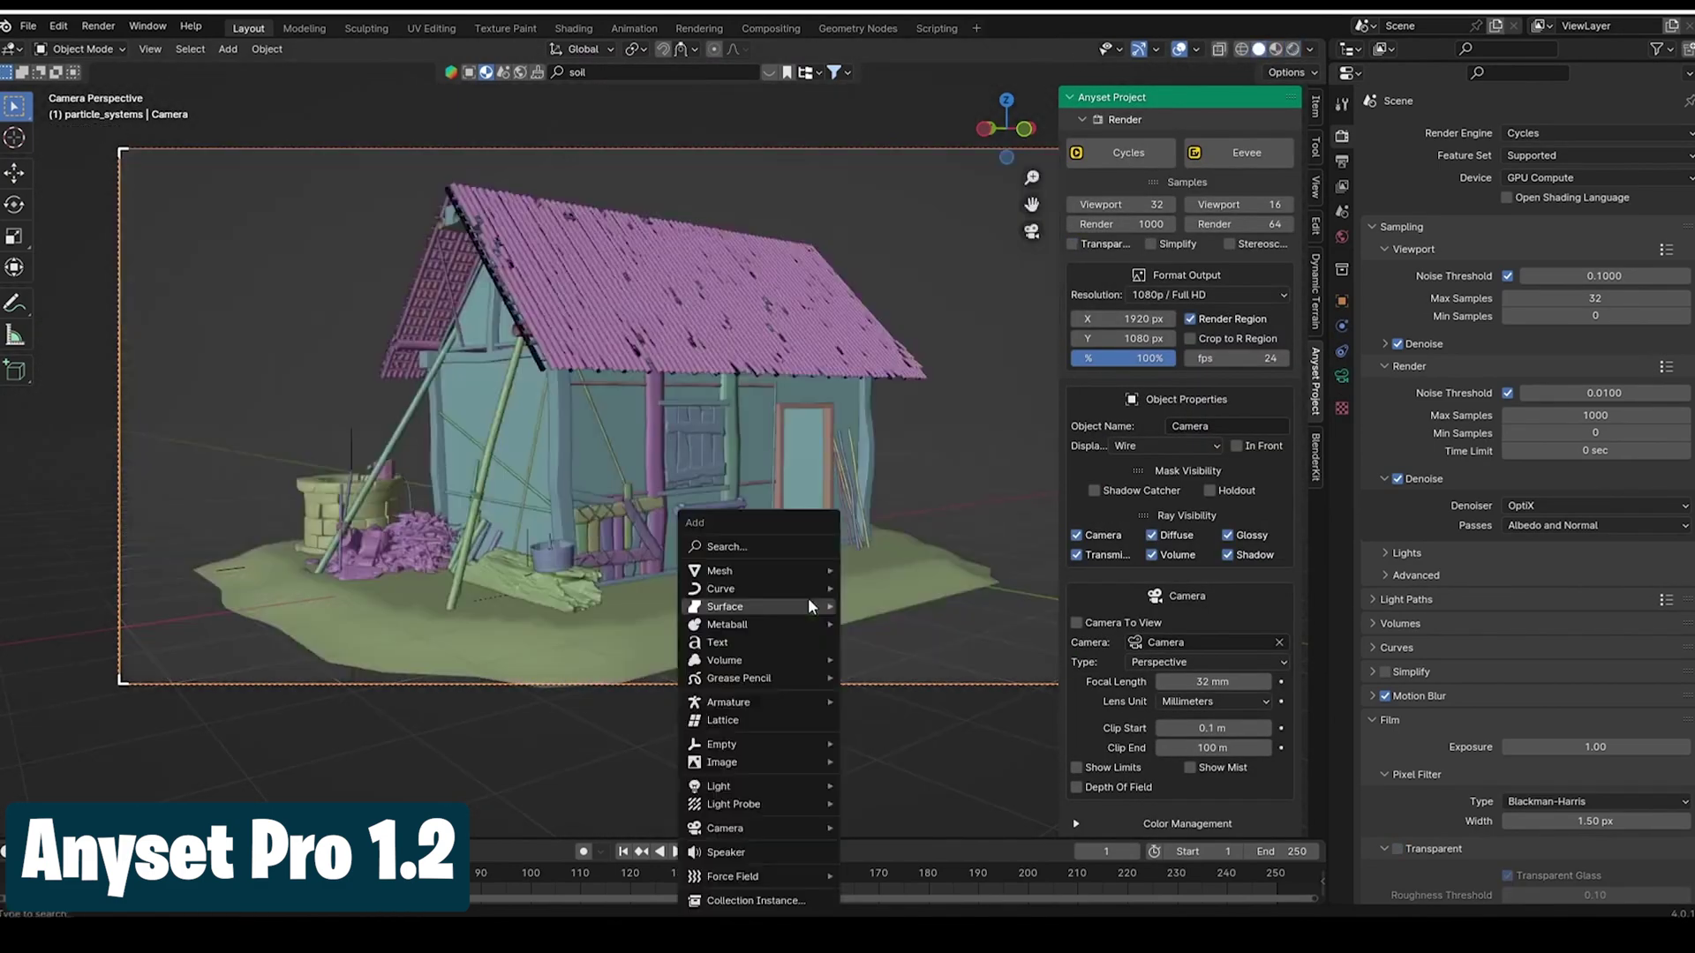
click(808, 597)
key(Delete)
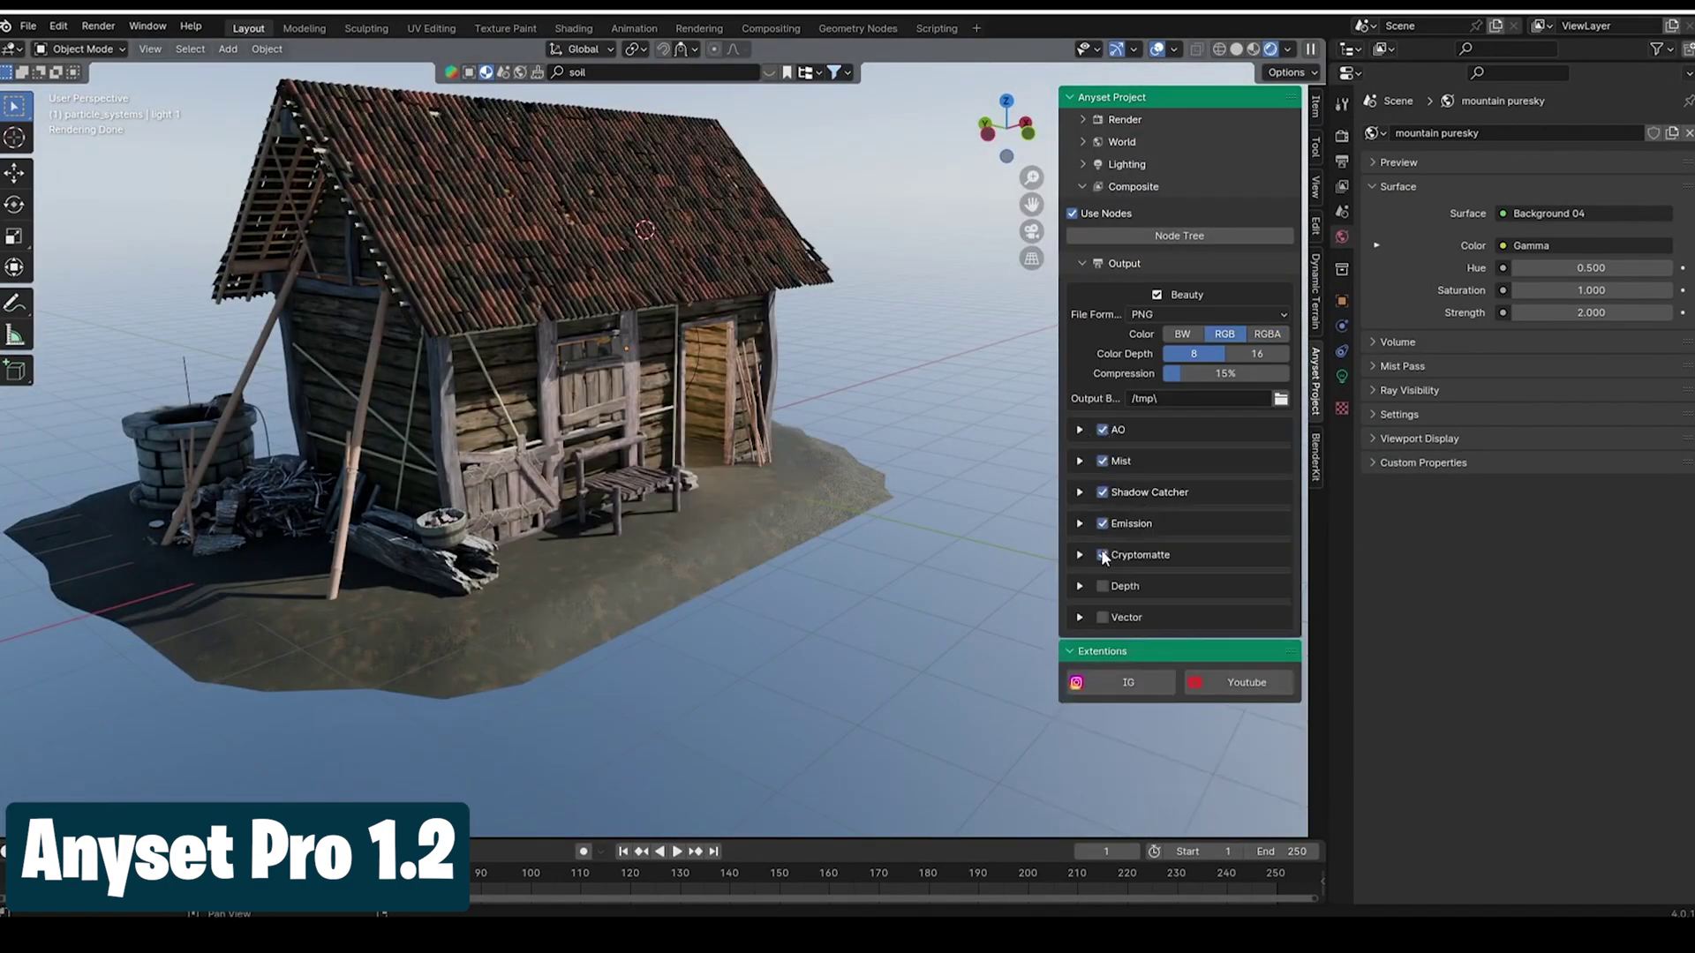
- Enable the Cryptomatte, Depth and Vector render passes and turn off Mist
click(1112, 432)
drag(1103, 556, 1079, 742)
scroll(1173, 492, down, 6)
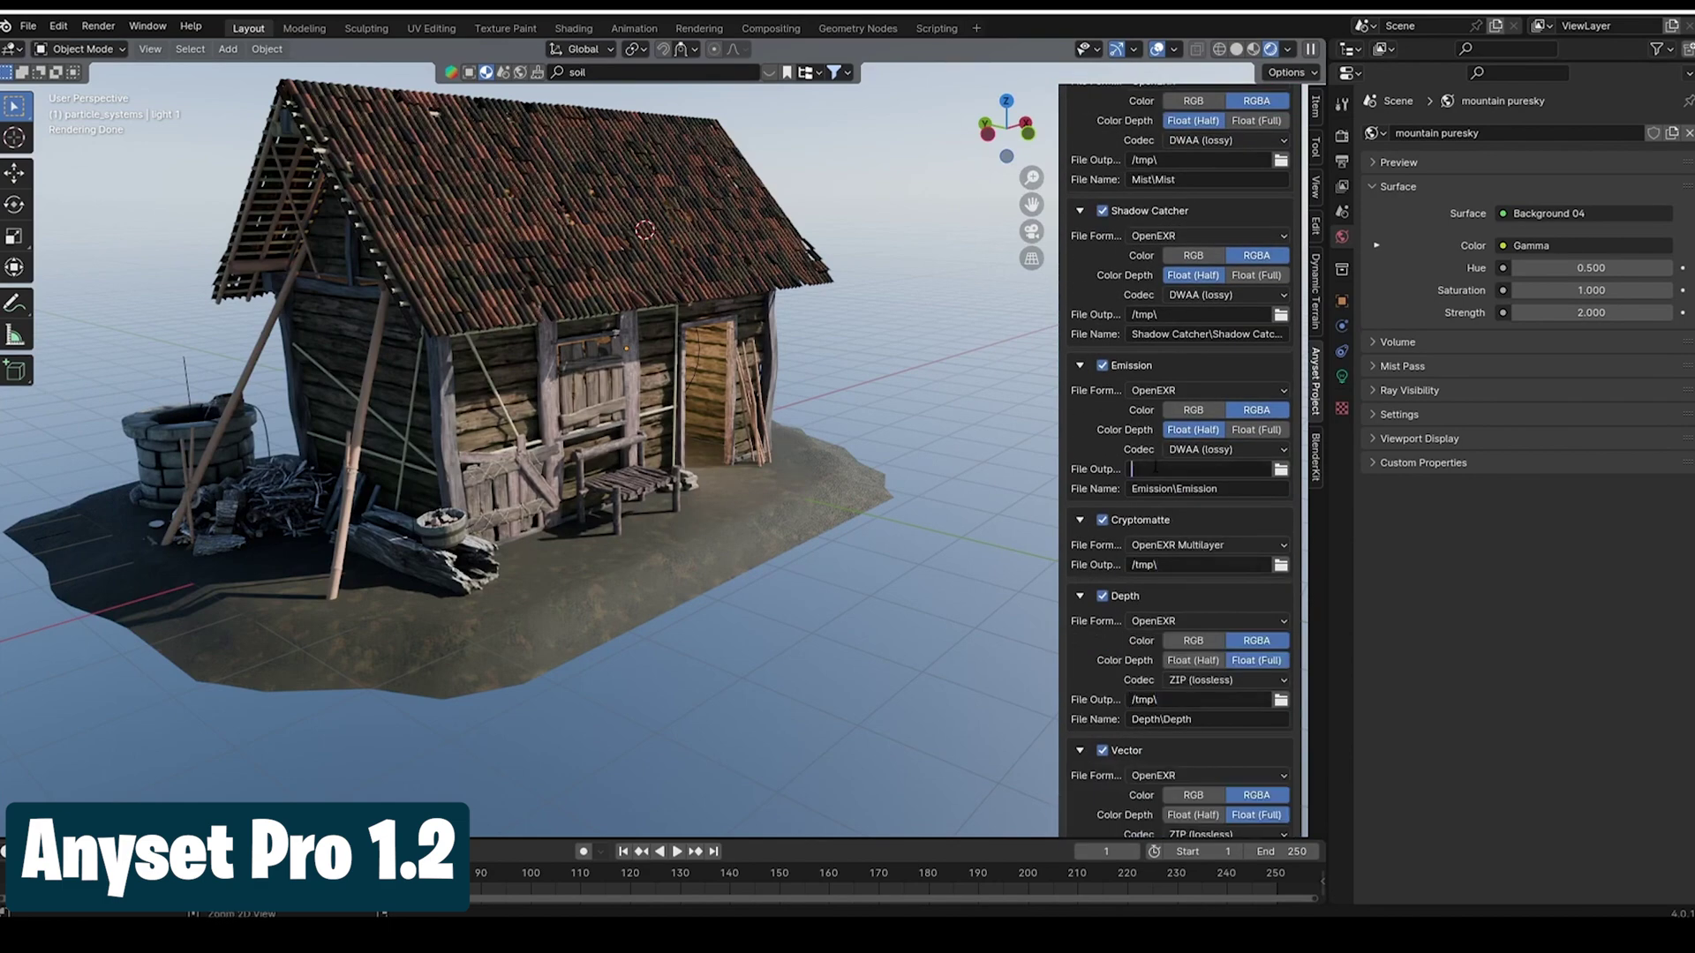
scroll(1174, 492, up, 4)
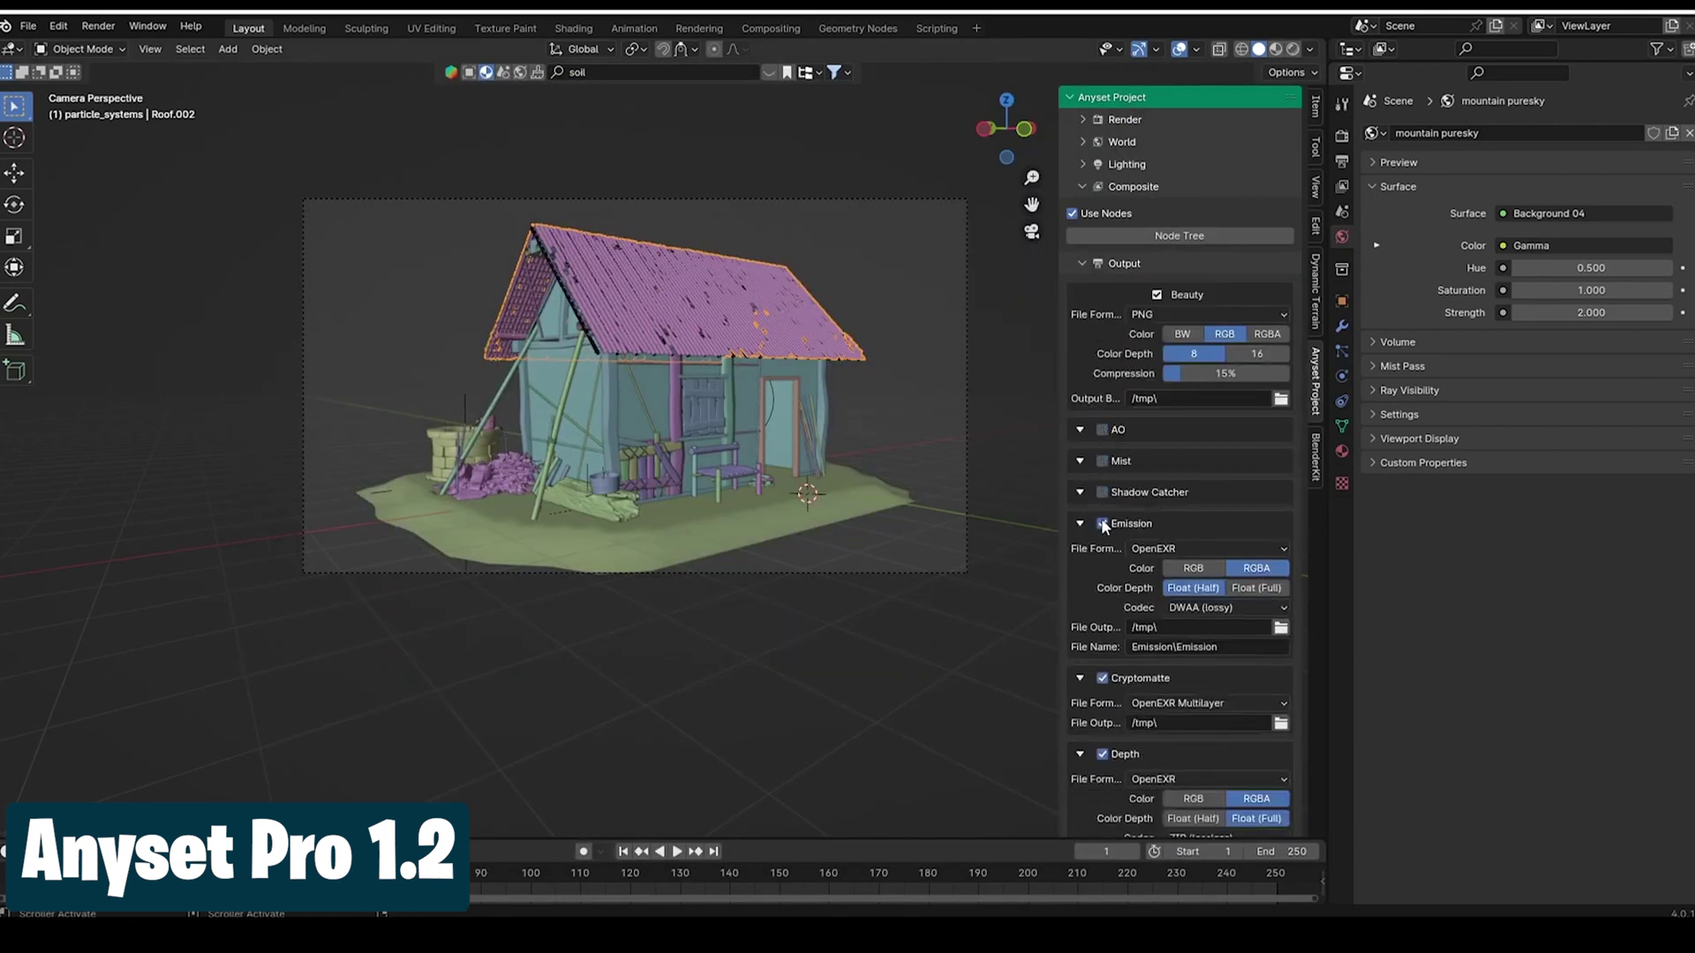
click(1101, 461)
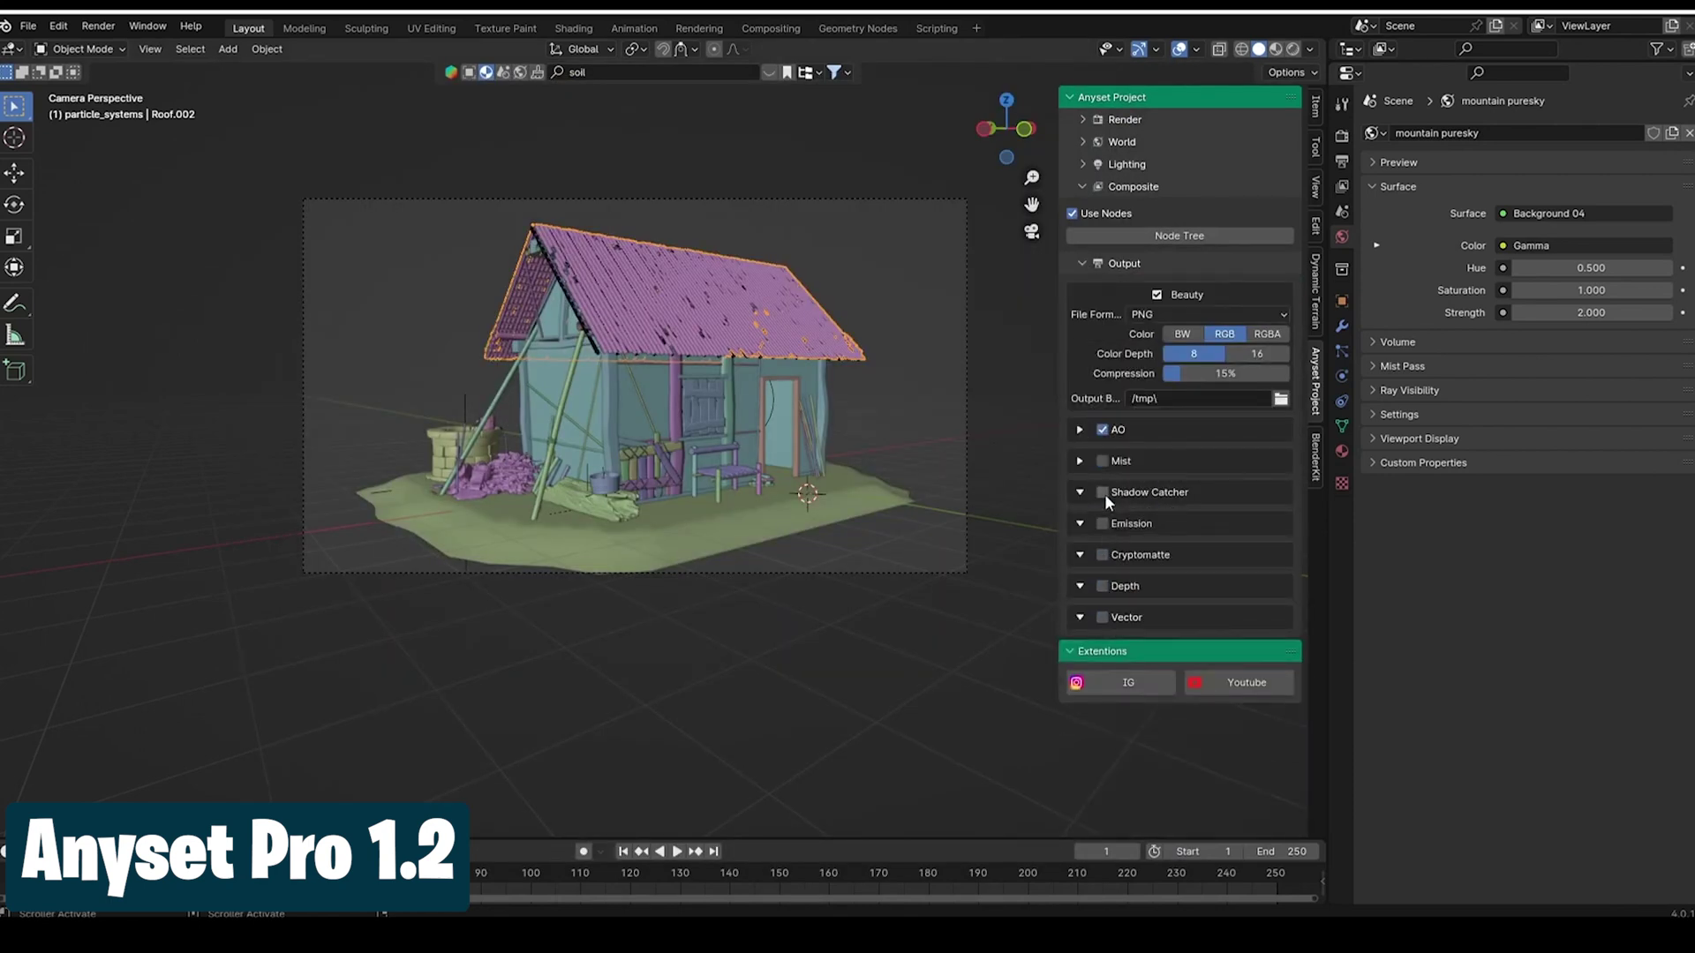
- Render the current frame and check the Shadow Catcher output folder under tmp
click(136, 46)
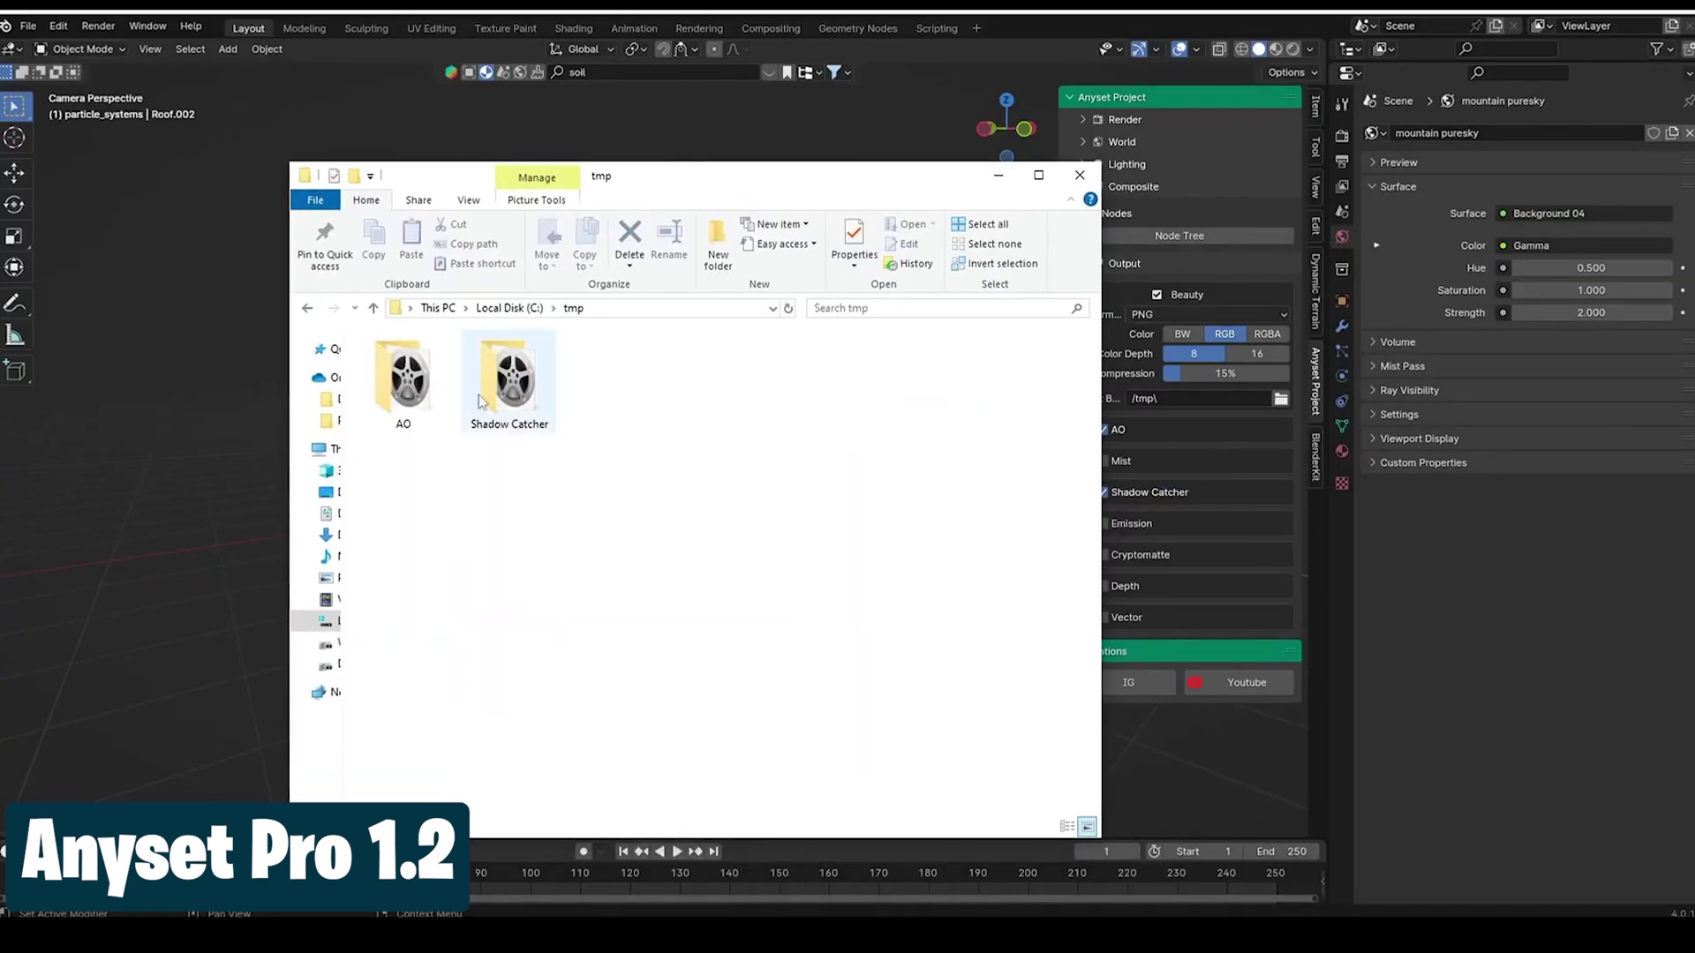
double_click(509, 379)
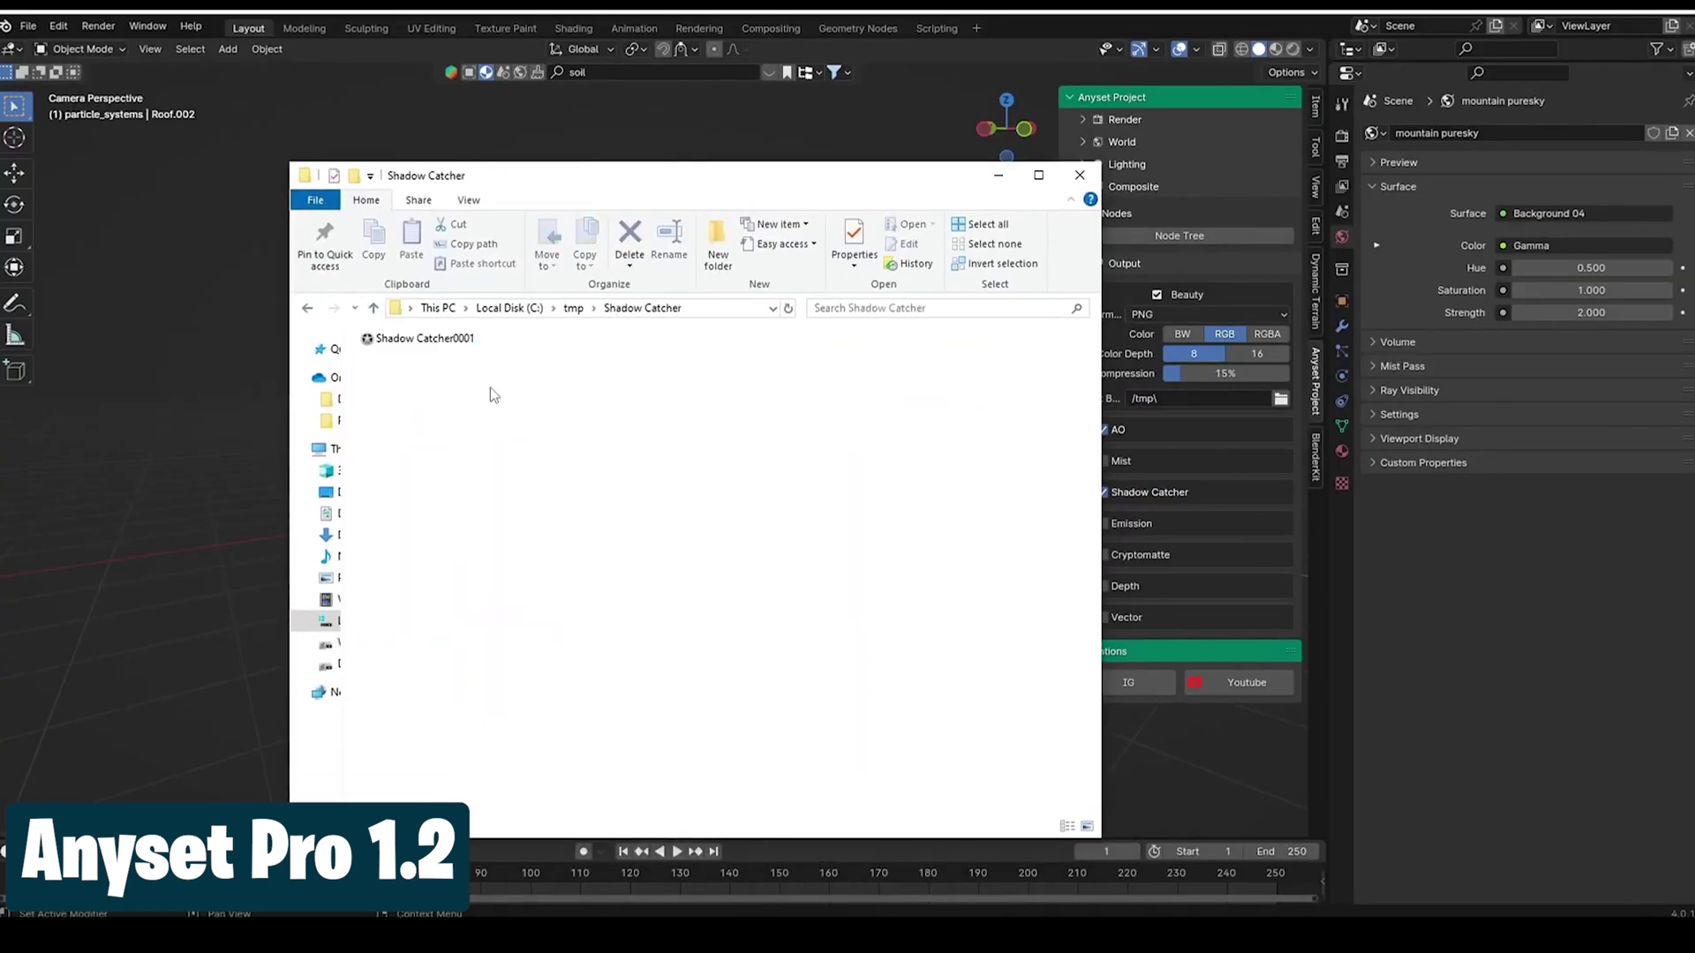
click(373, 307)
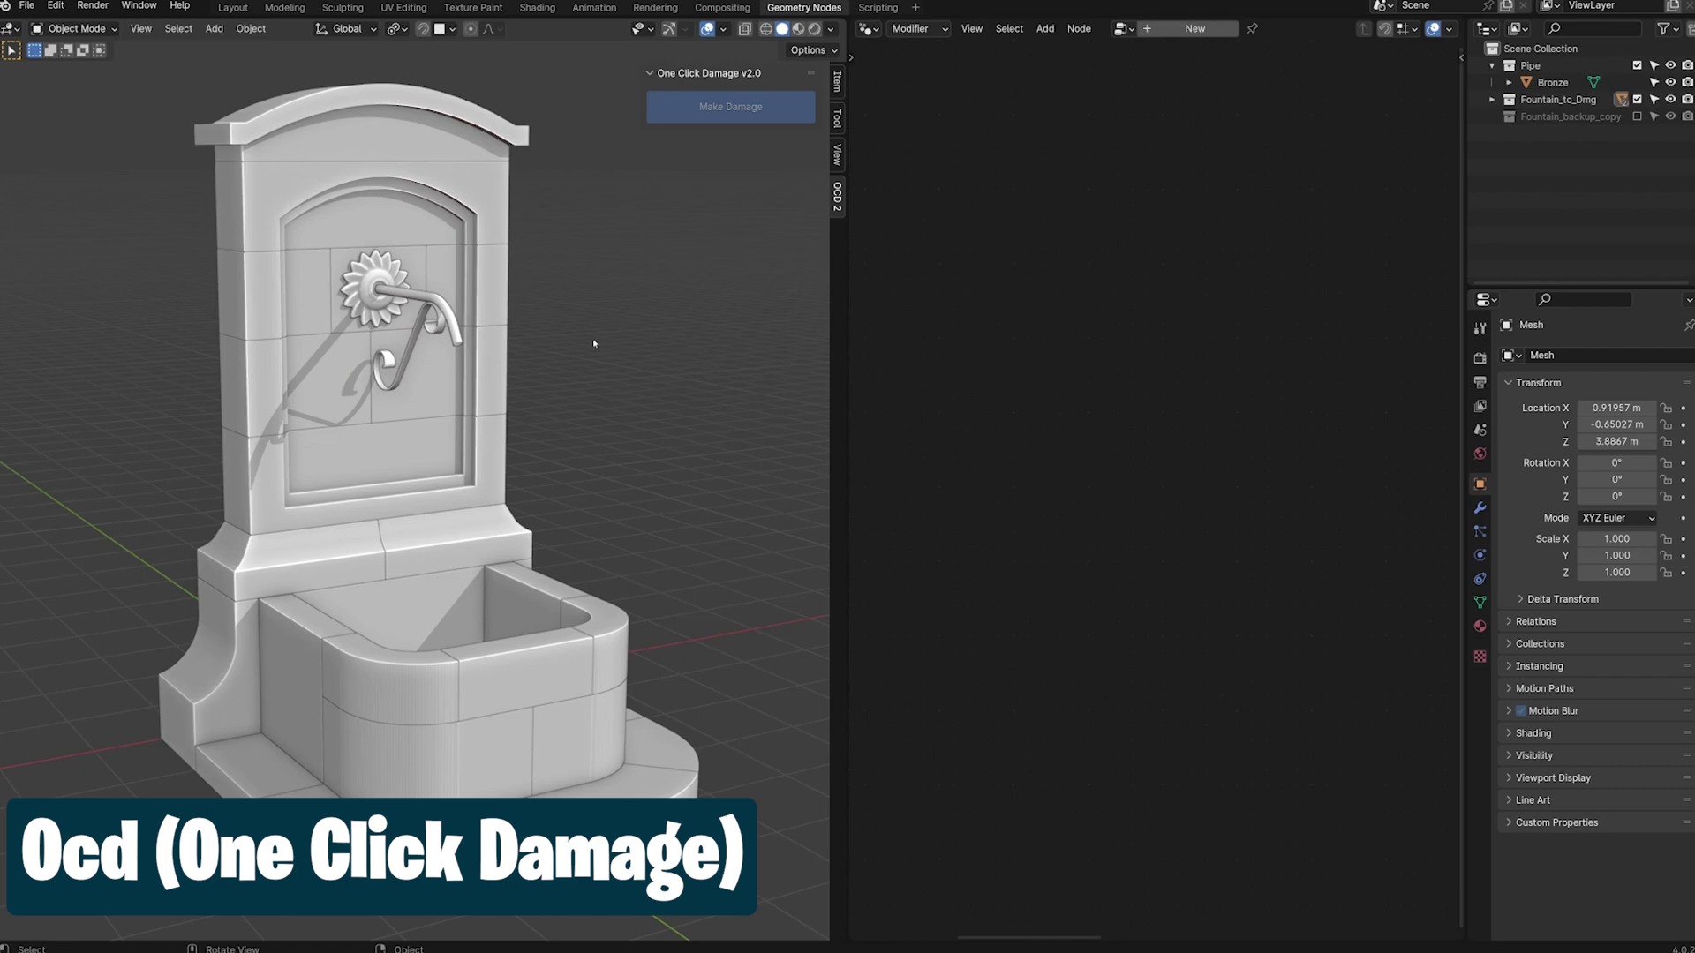
- Confirm the brick move, then test CLOUDS-noise damage on the isolated stepped block before cancelling
key(Return)
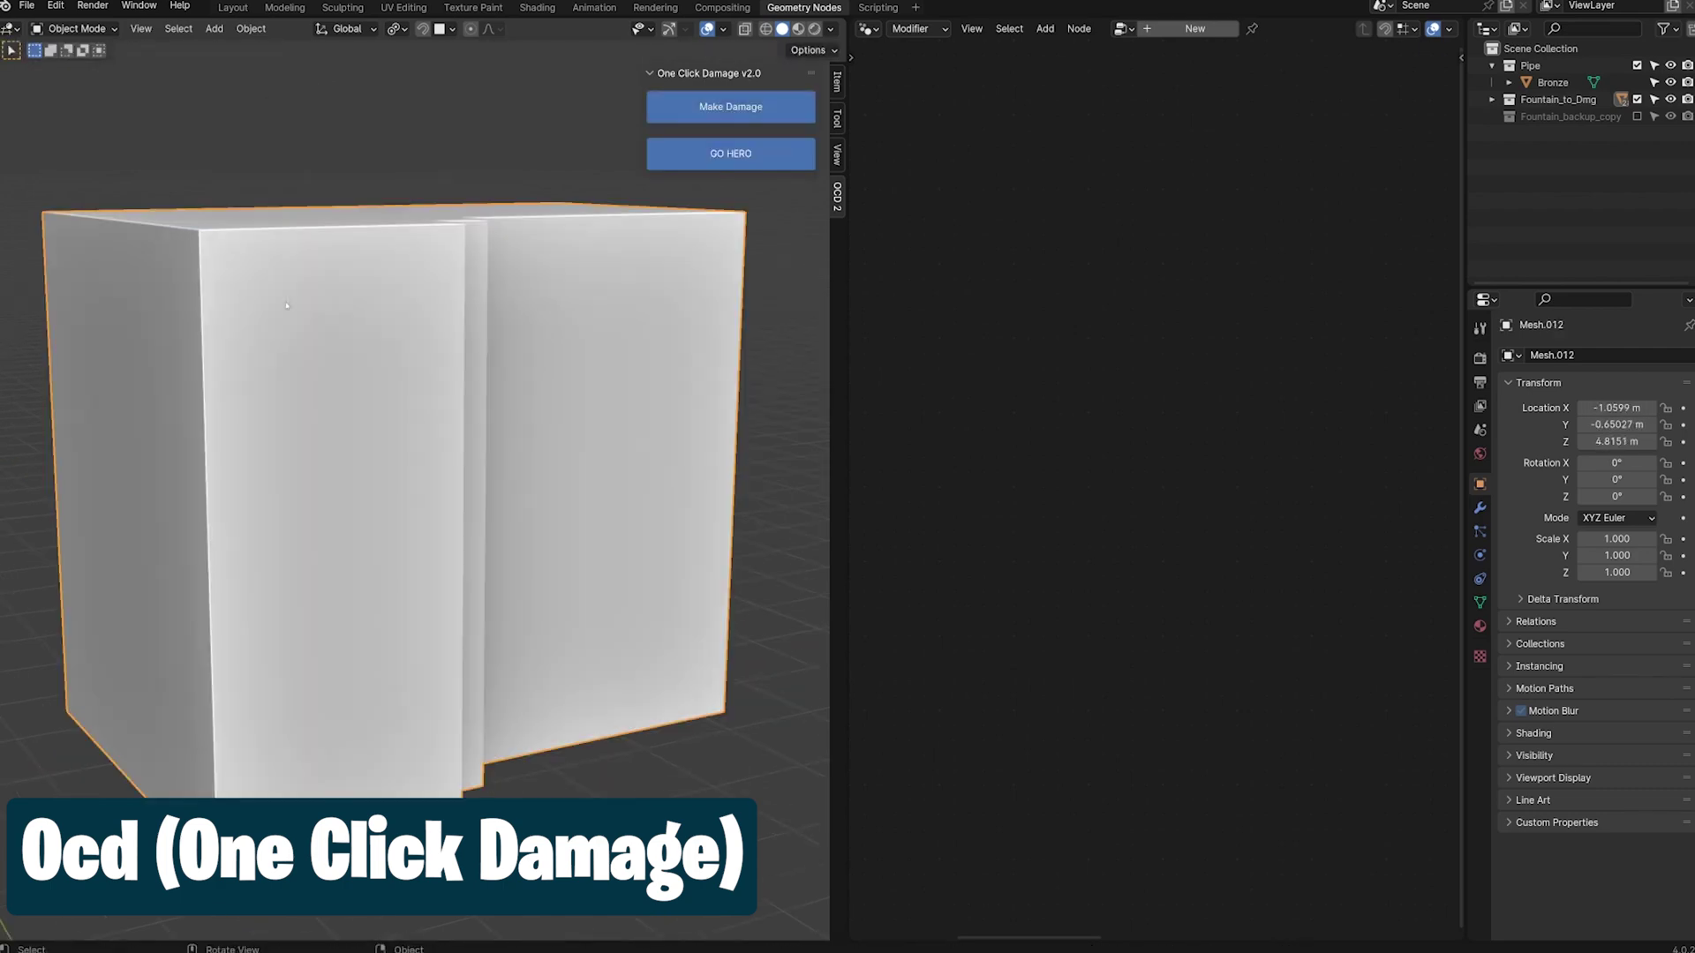
click(731, 106)
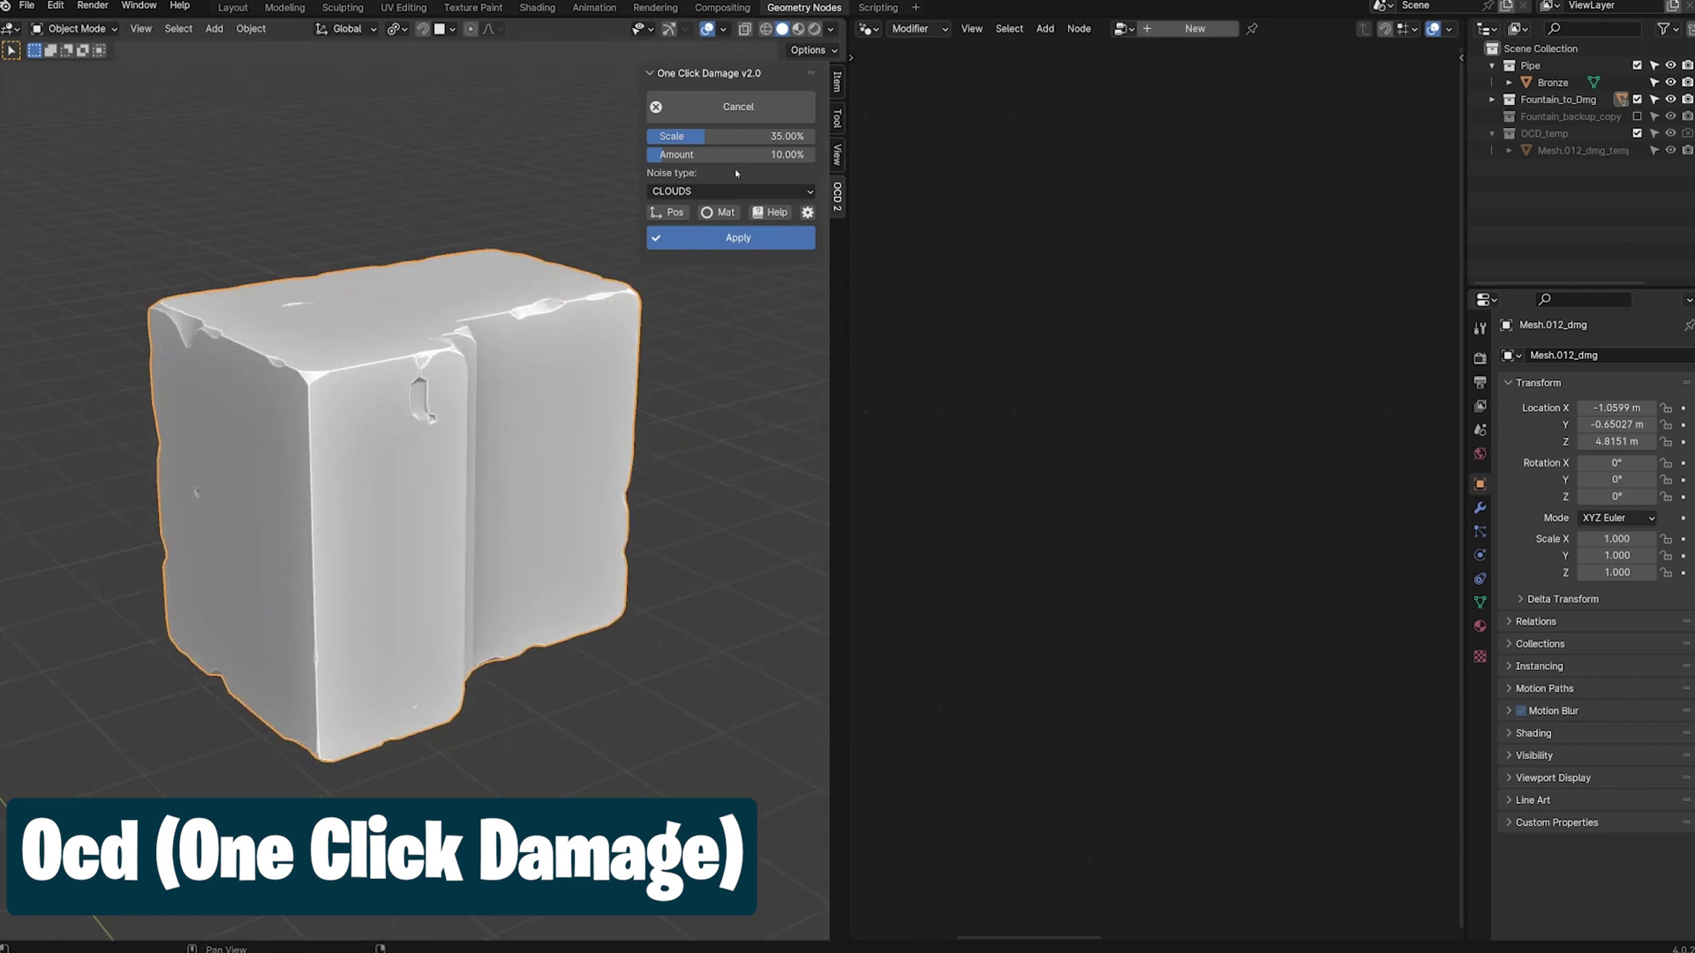
click(693, 210)
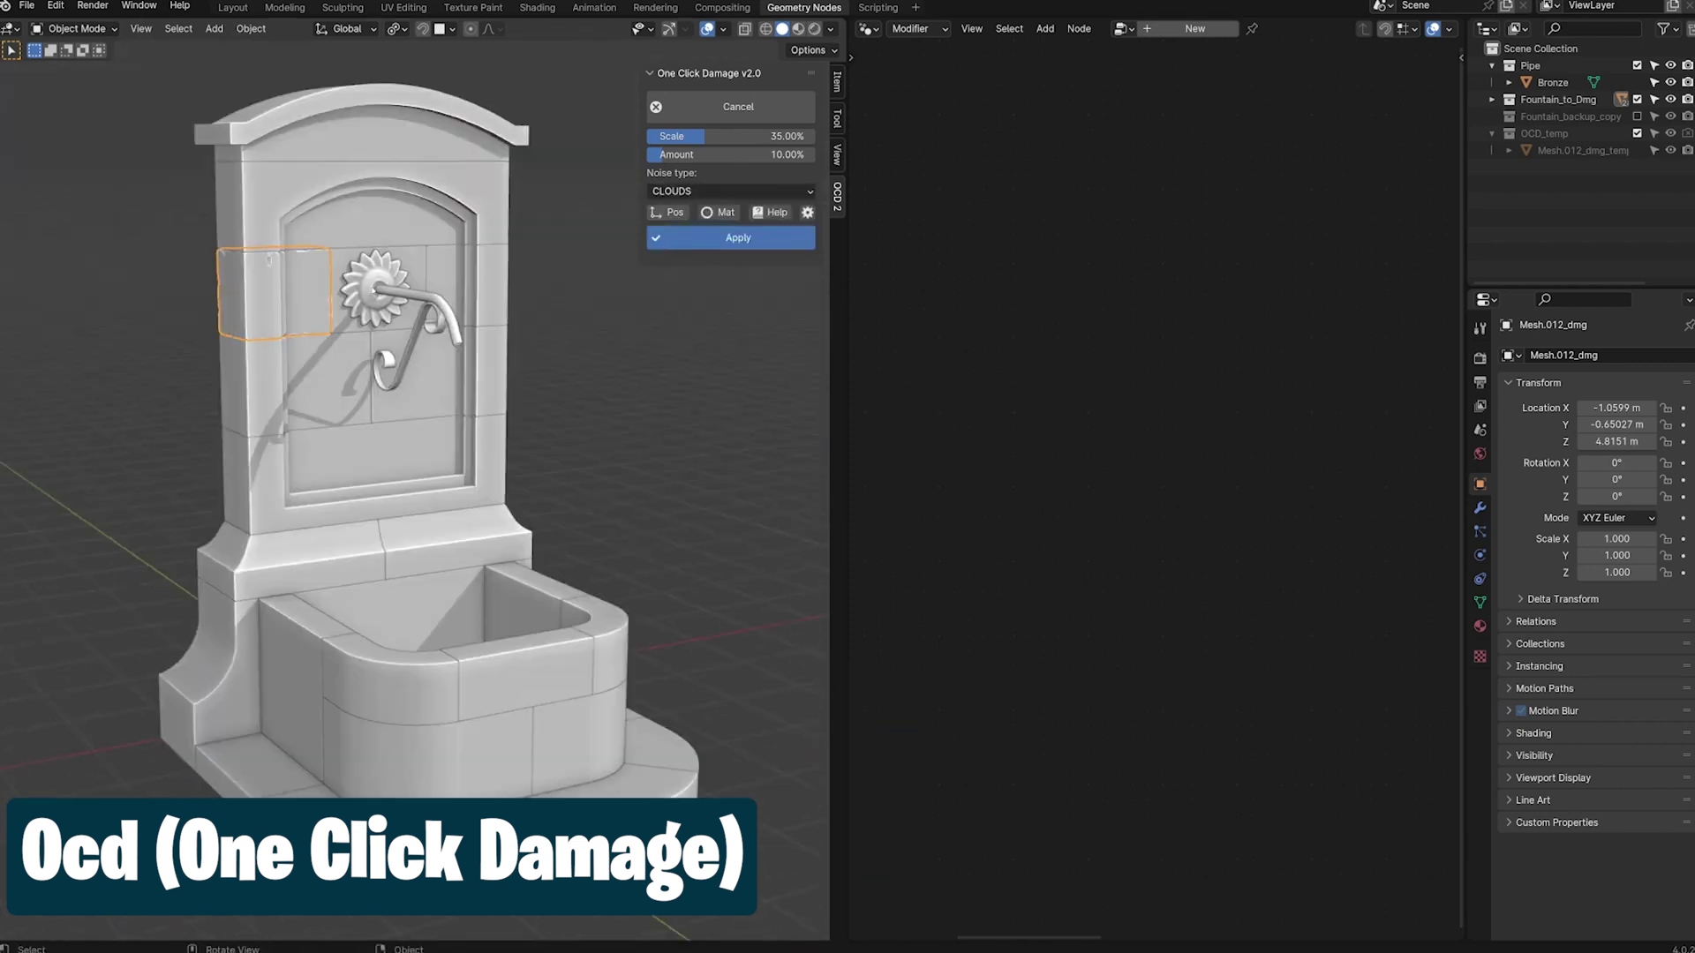
click(790, 110)
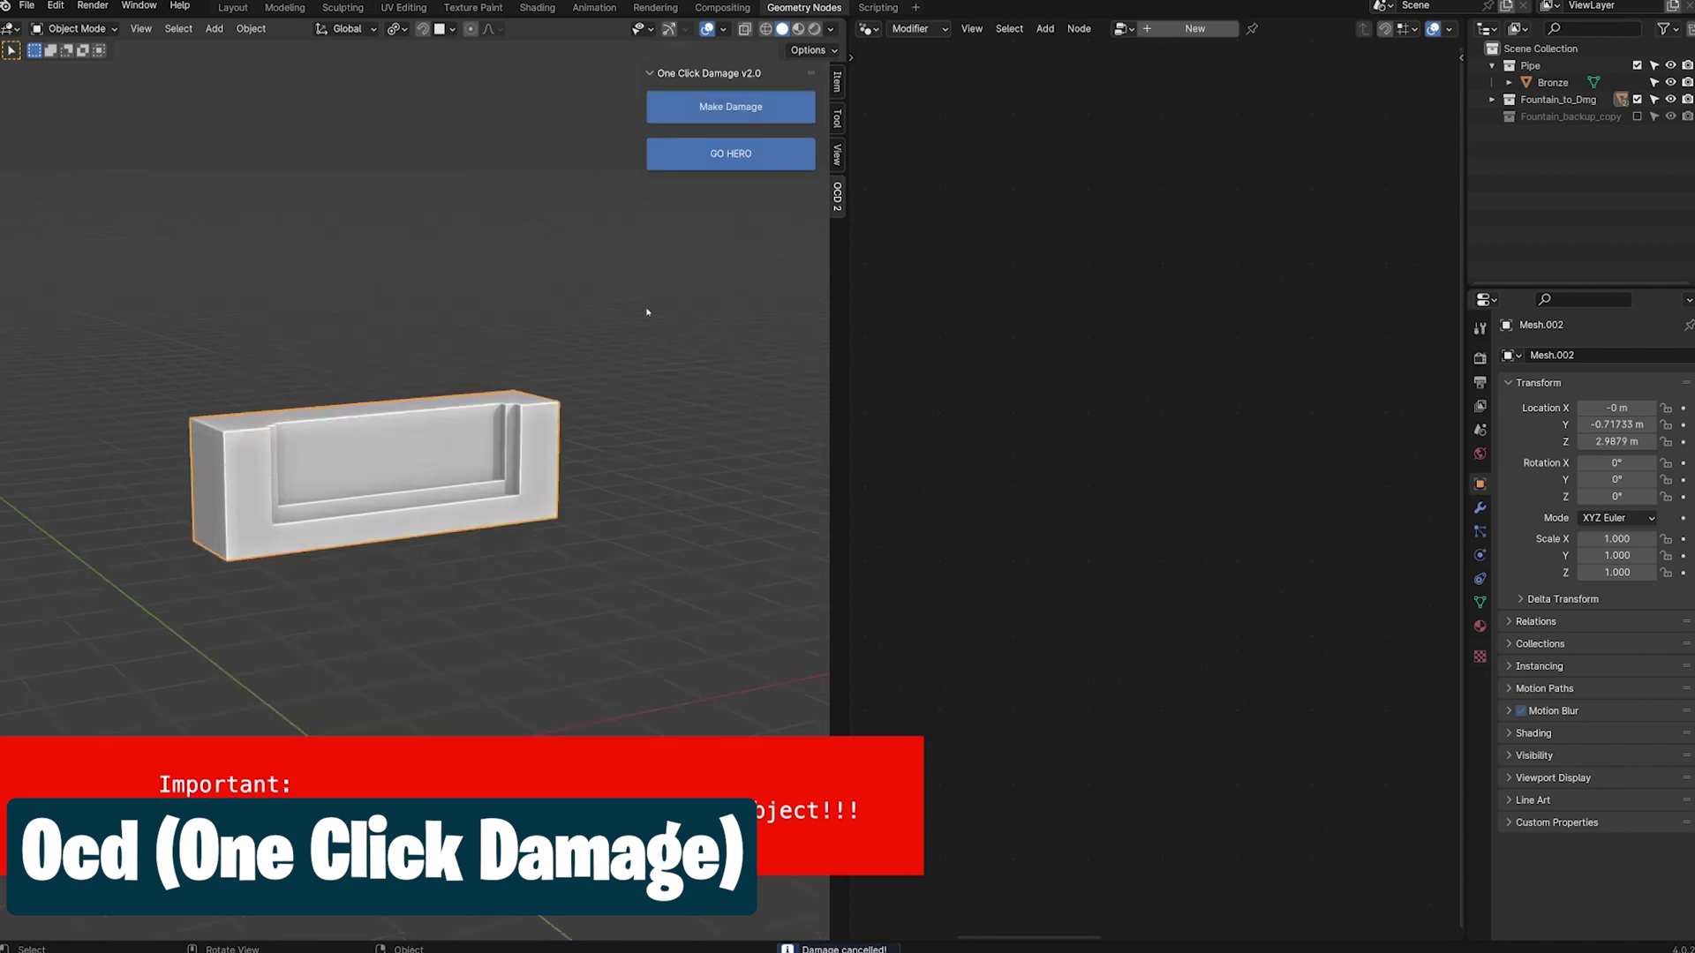
click(730, 106)
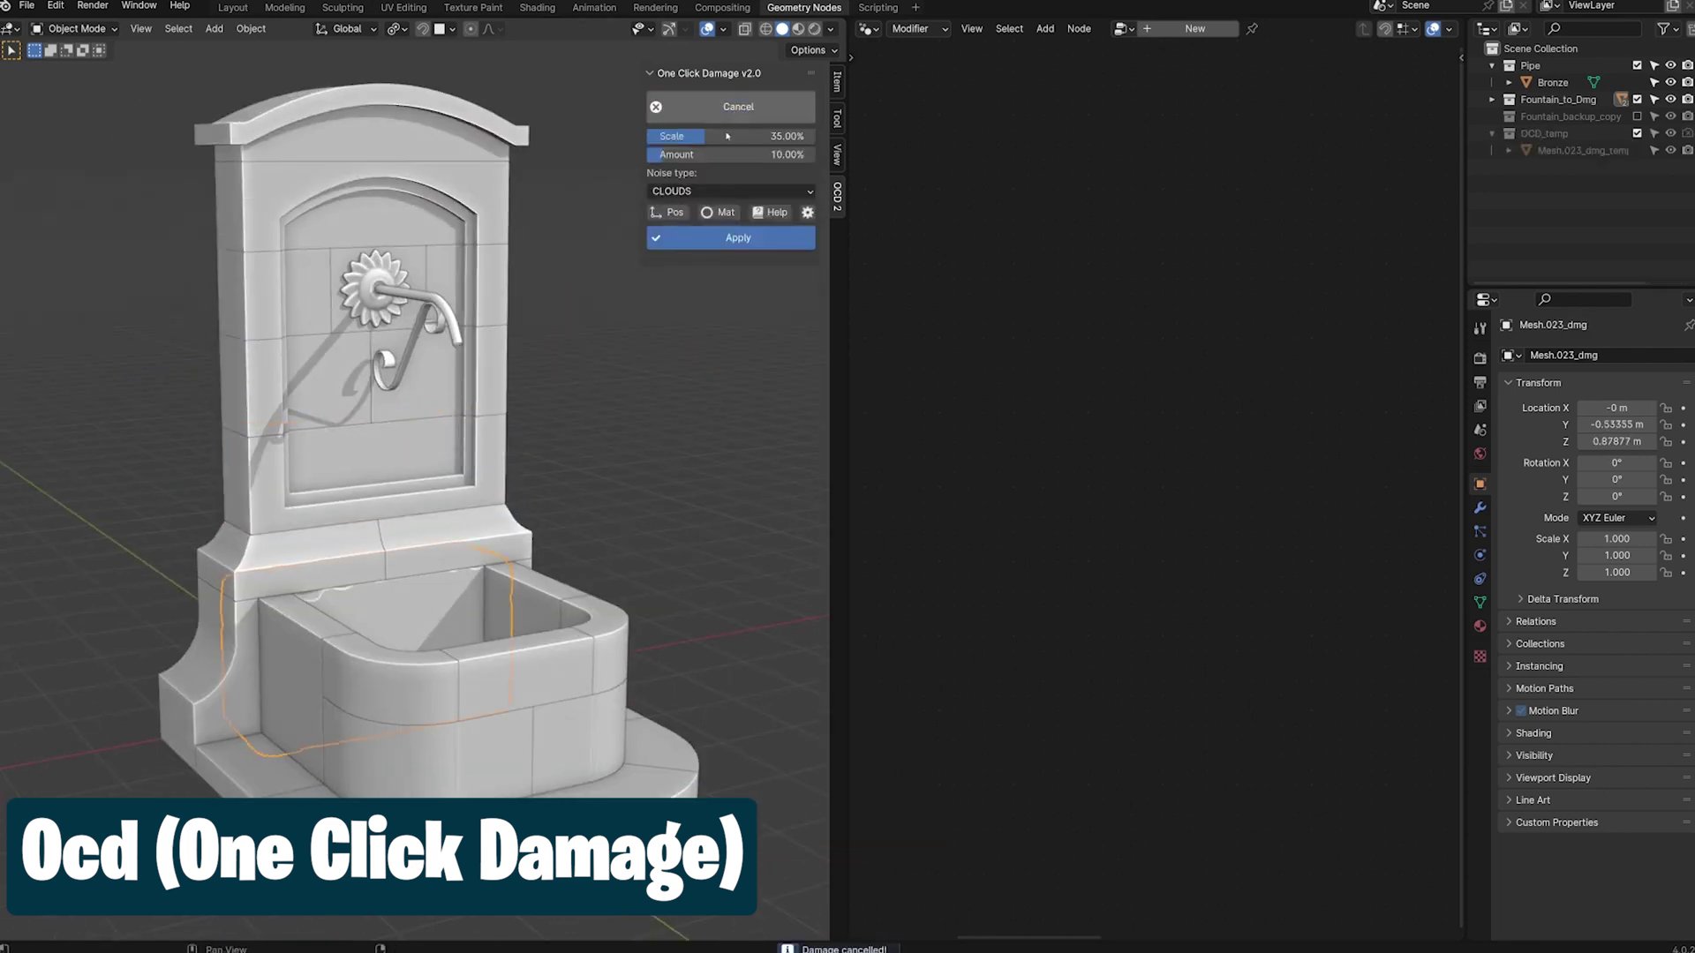
click(782, 108)
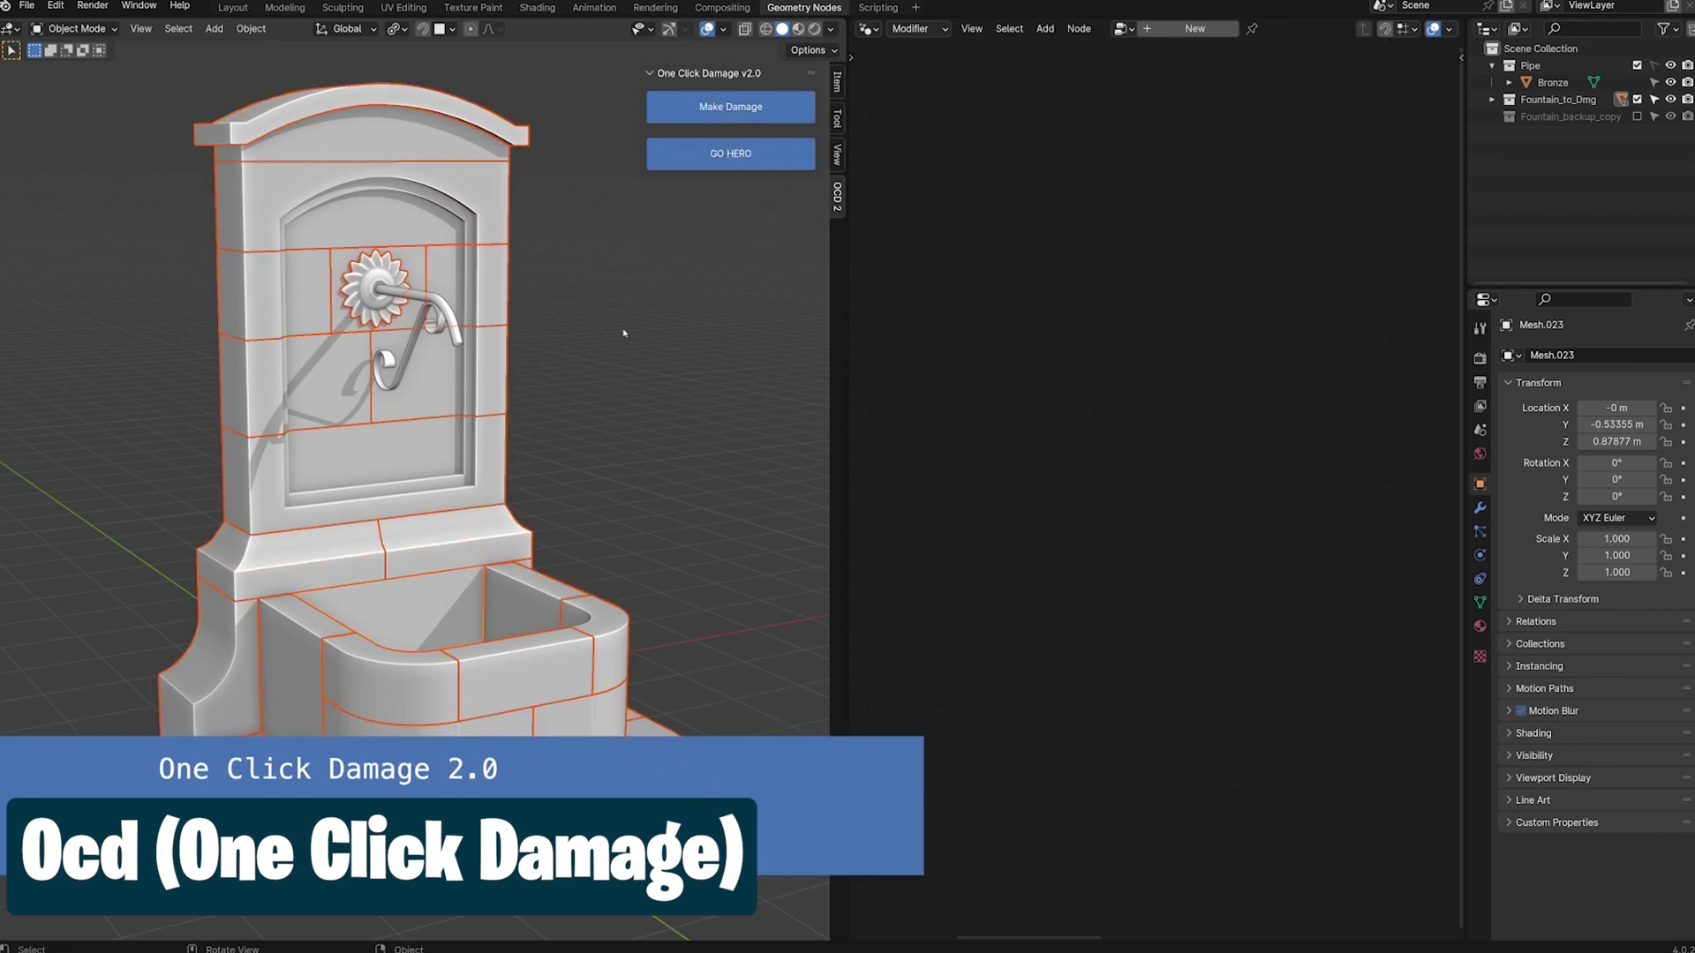
- Damage the whole fountain and give two bricks new damage patterns
click(791, 108)
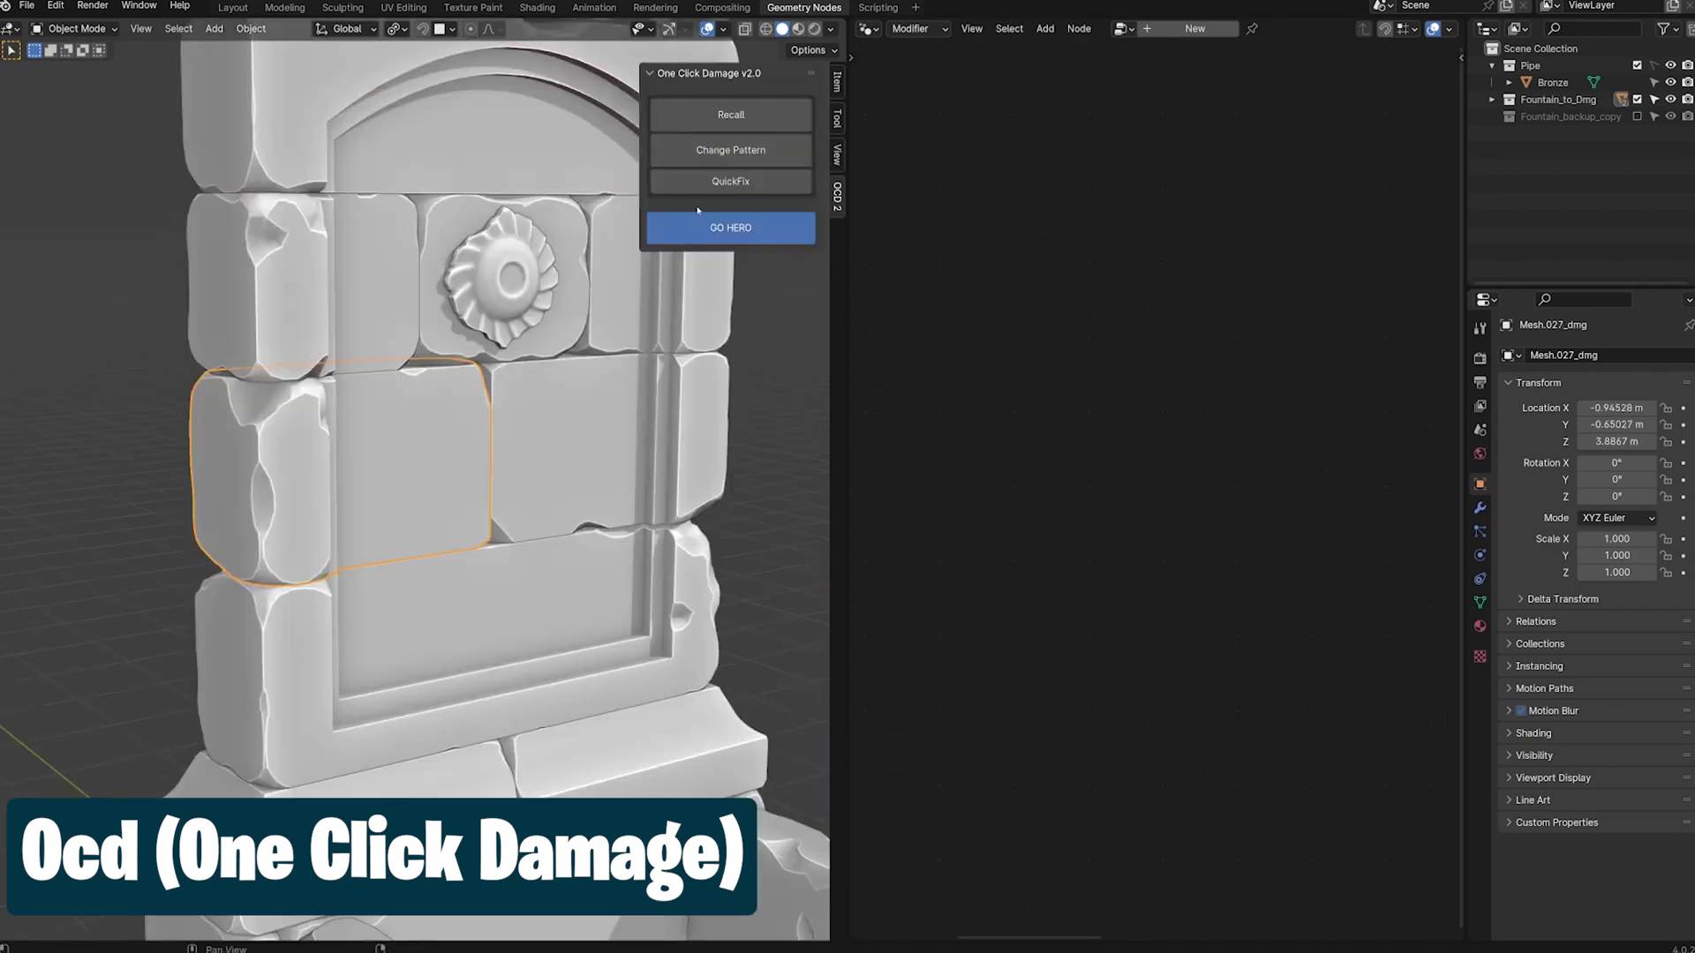
click(721, 153)
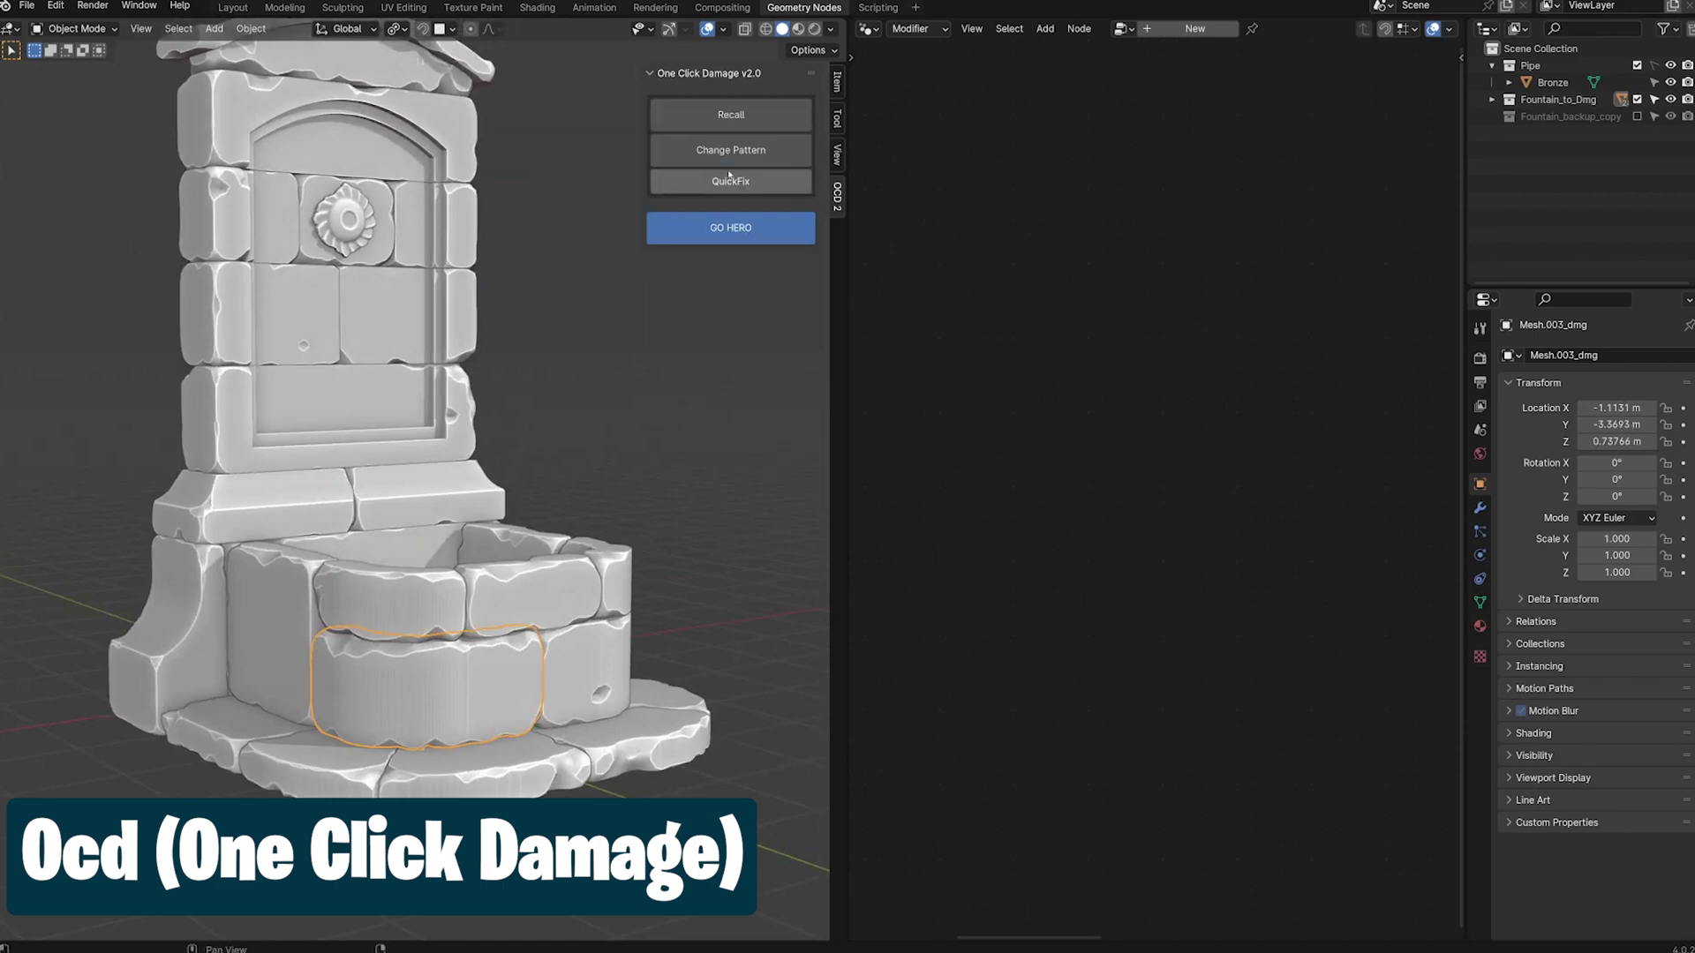
click(711, 152)
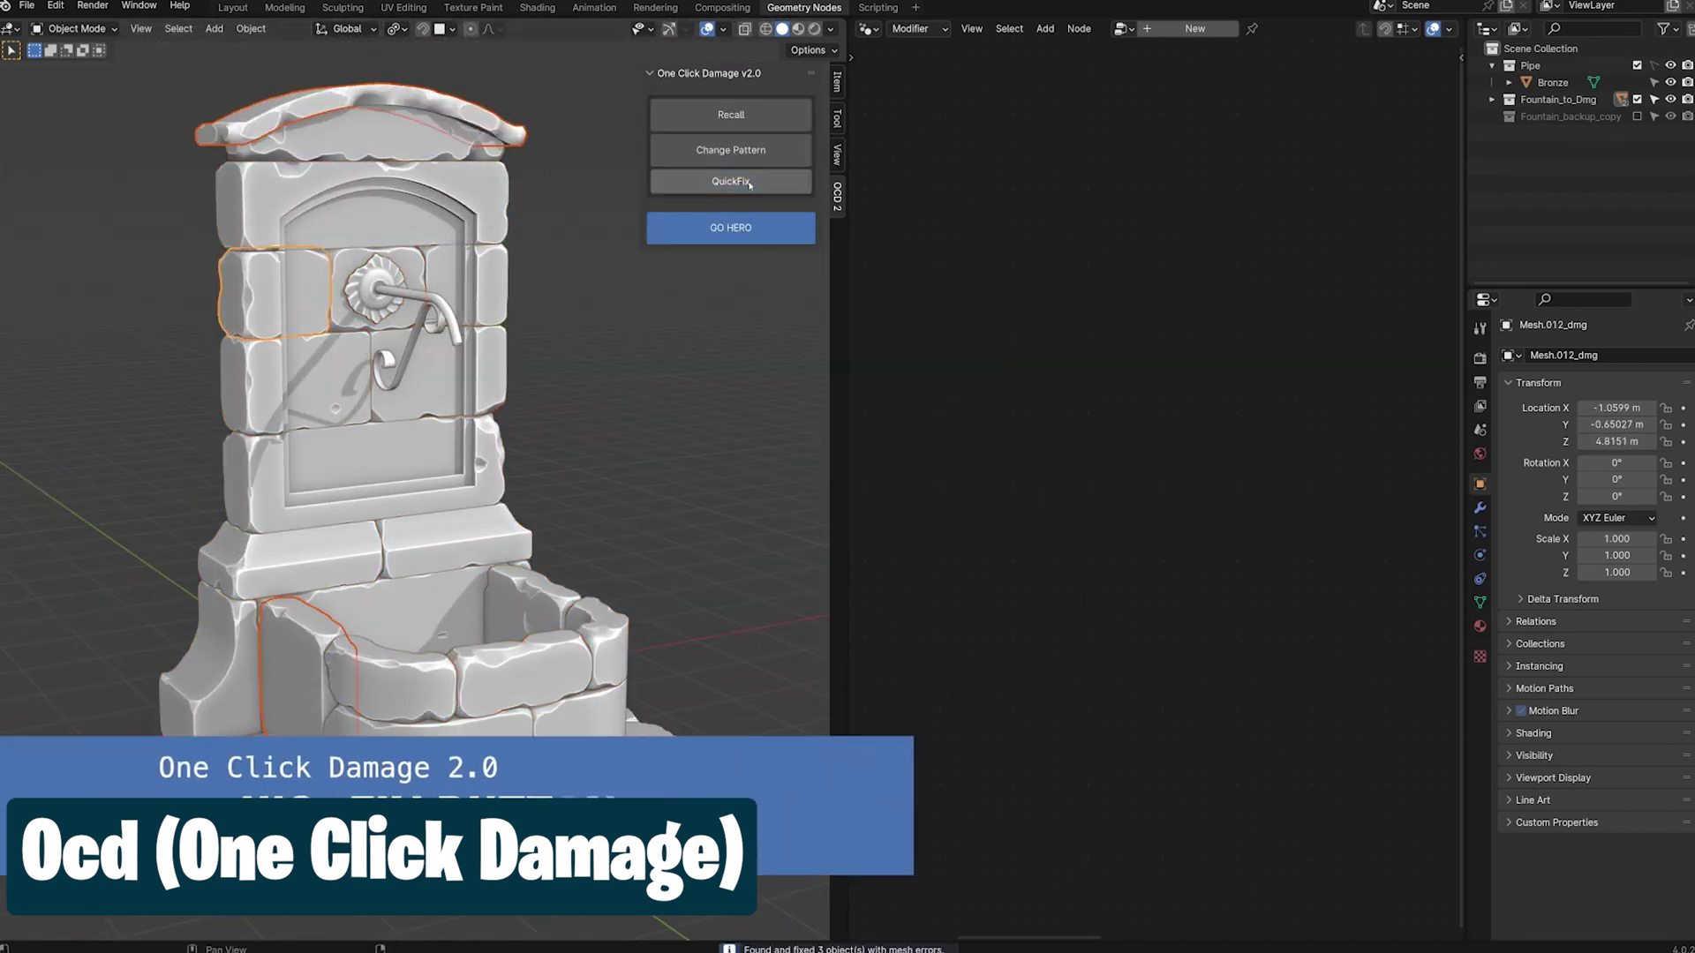
- QuickFix the damaged pieces, deselect the top cap, and switch to the GO HERO setup
click(749, 182)
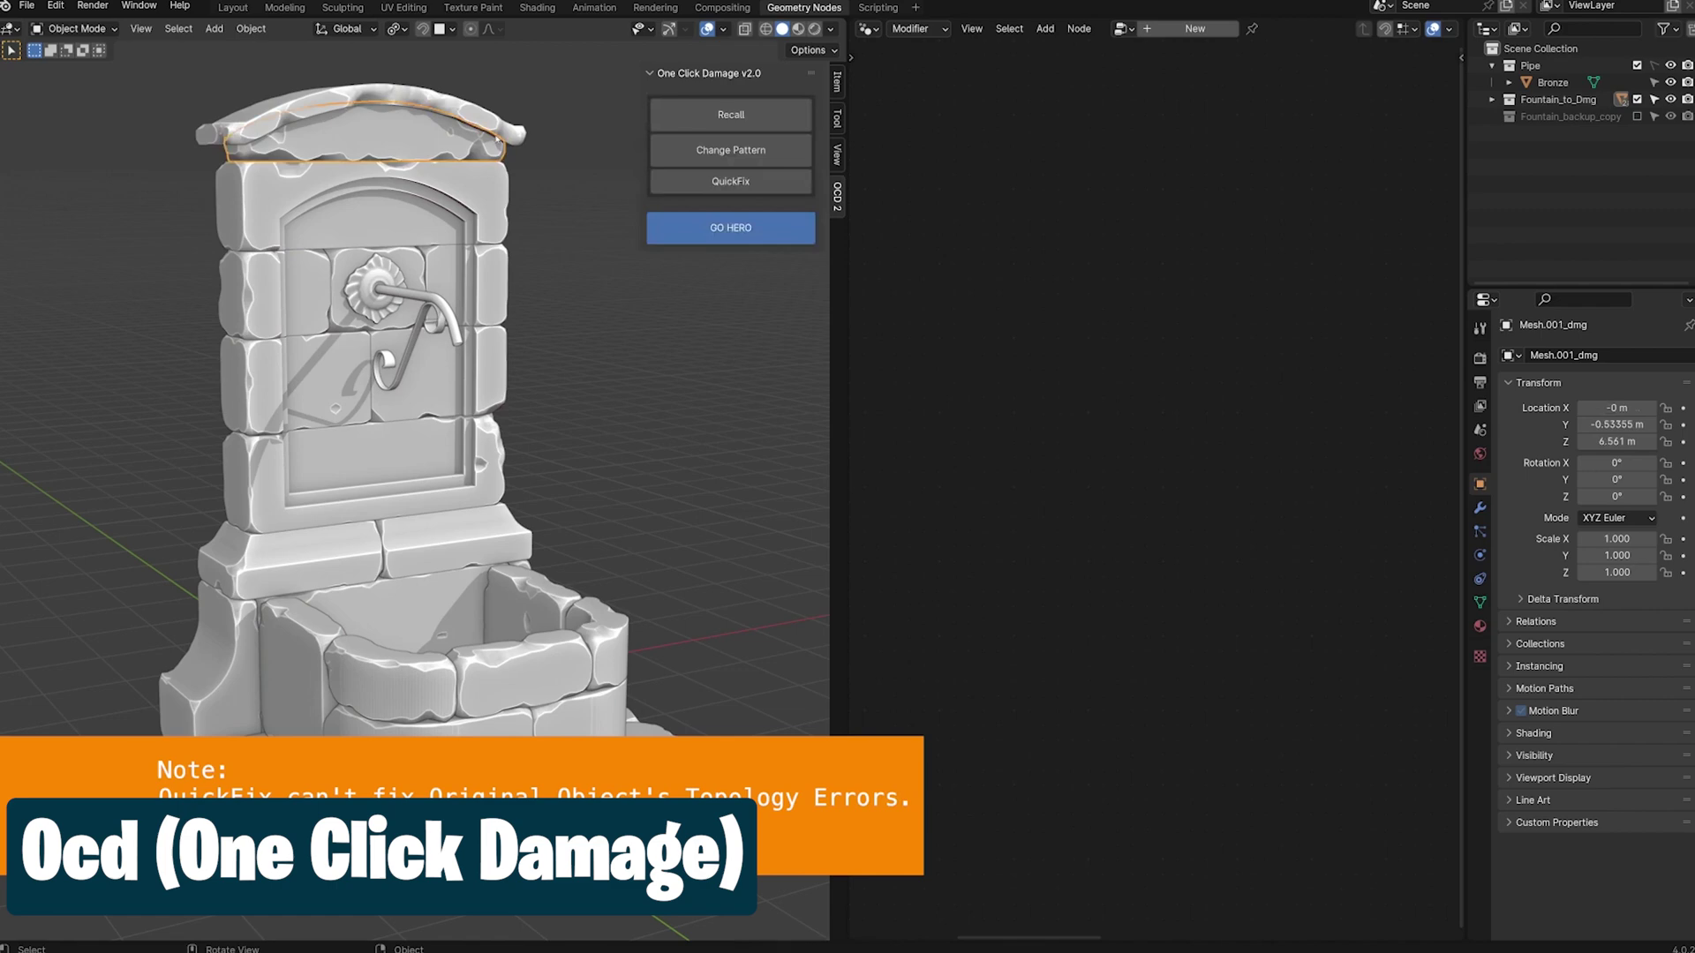
click(586, 205)
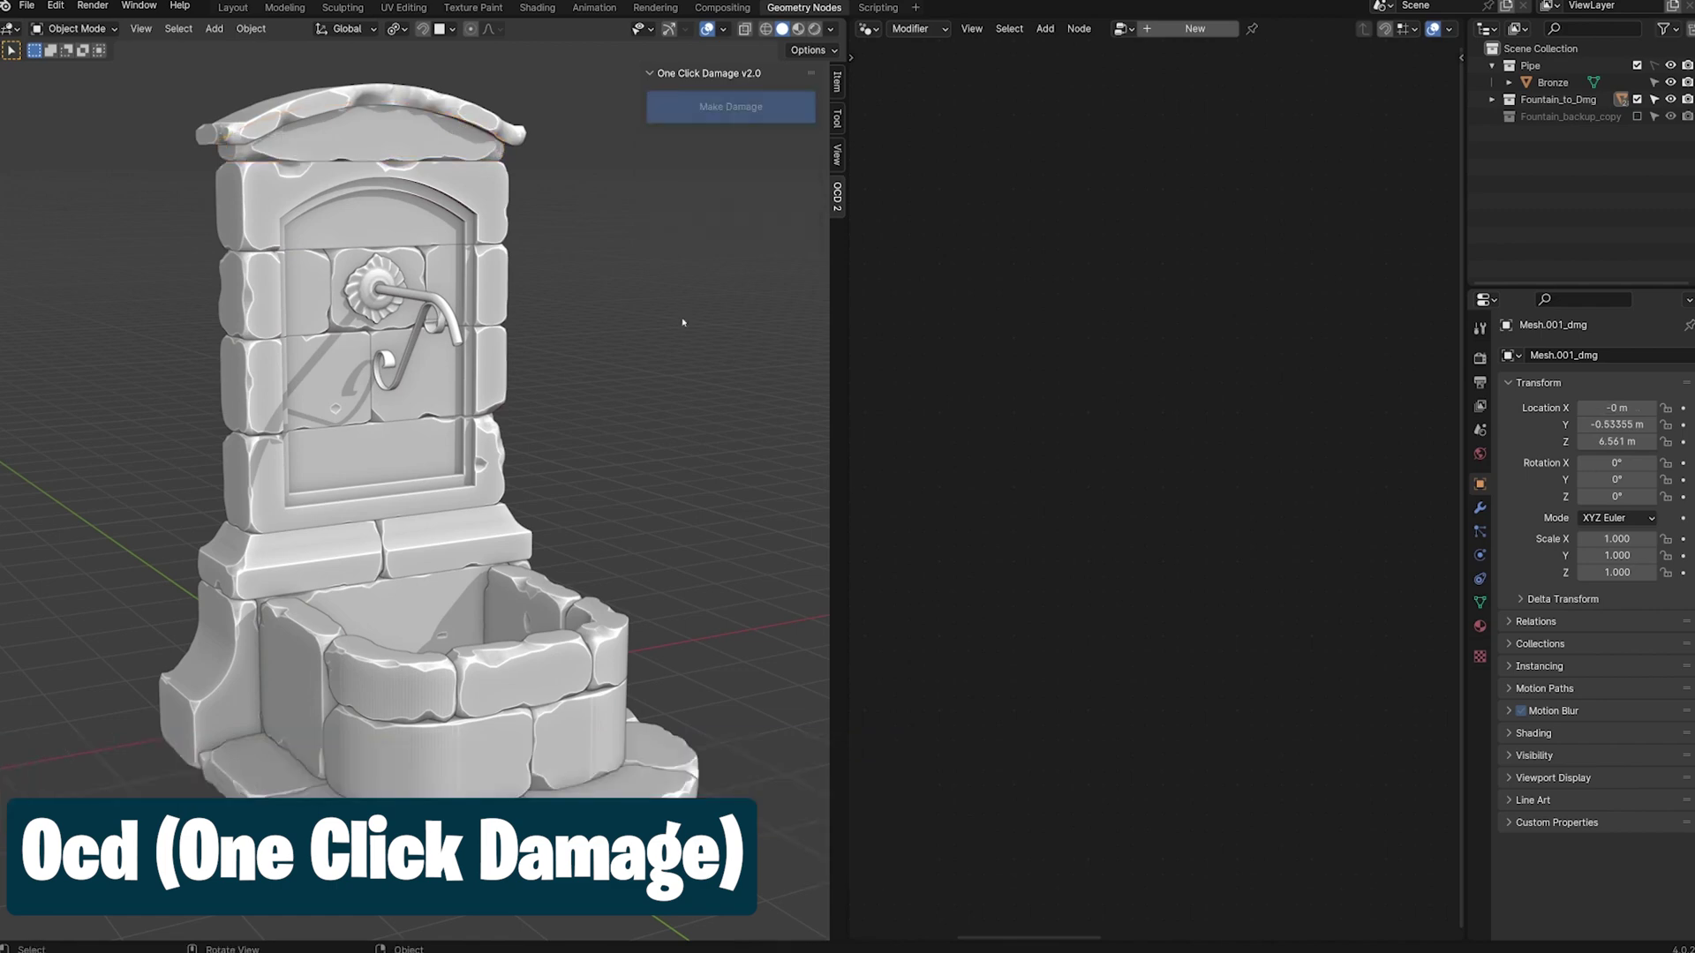
click(684, 232)
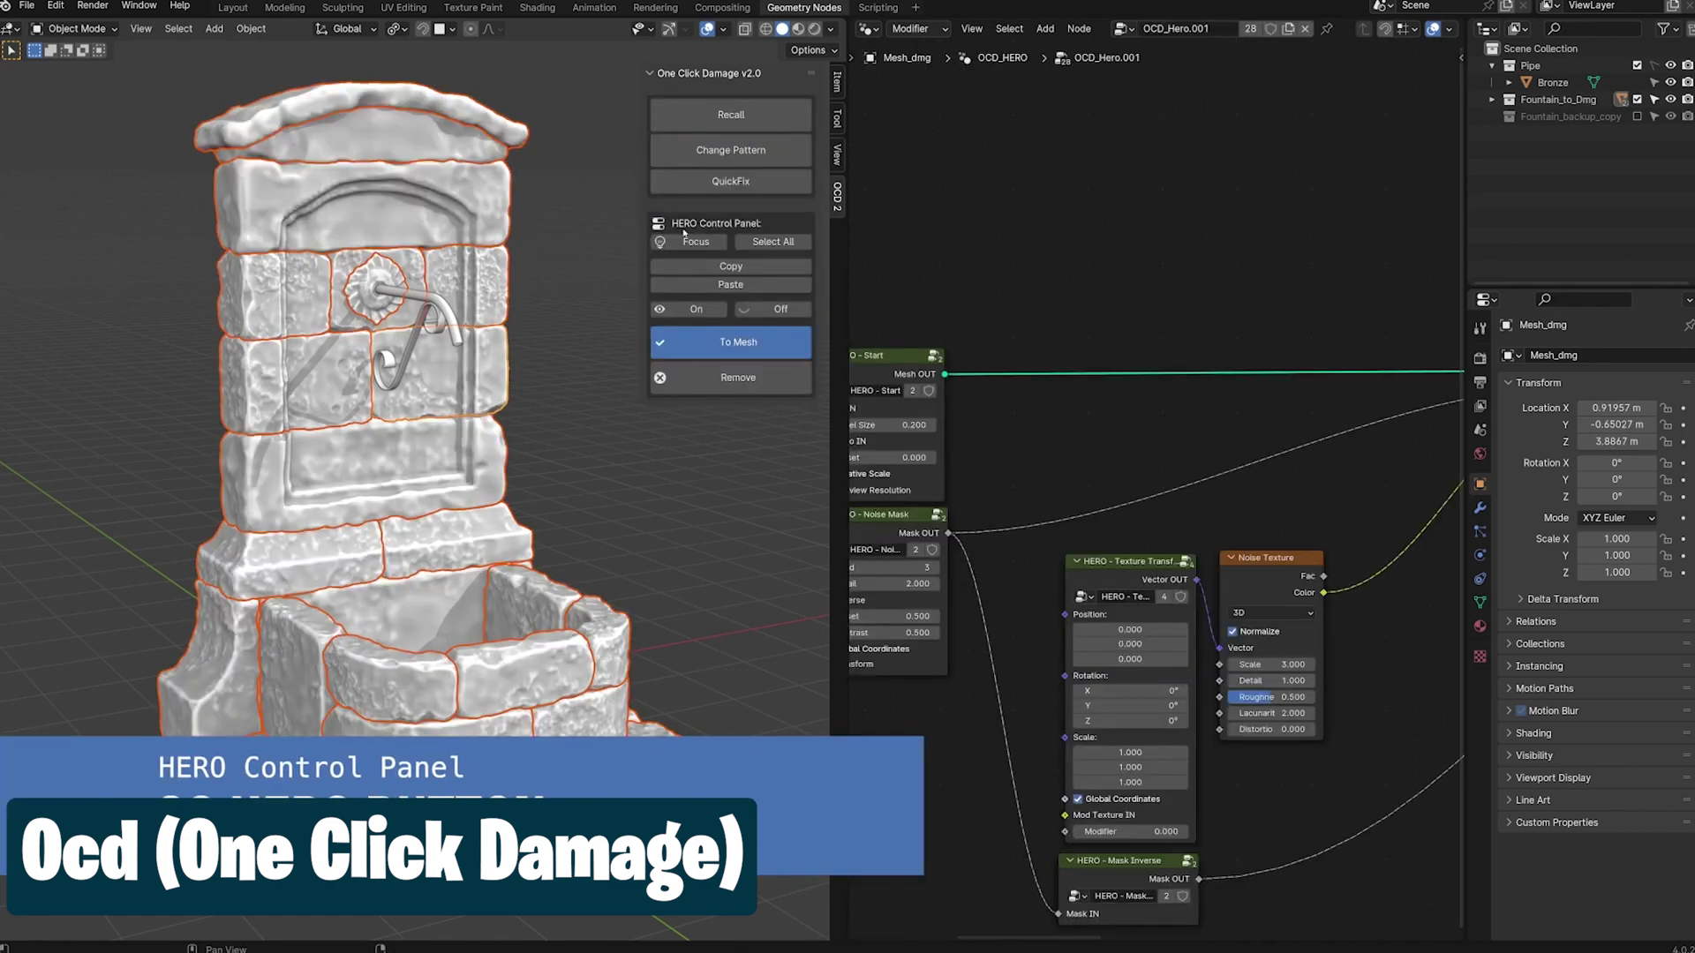